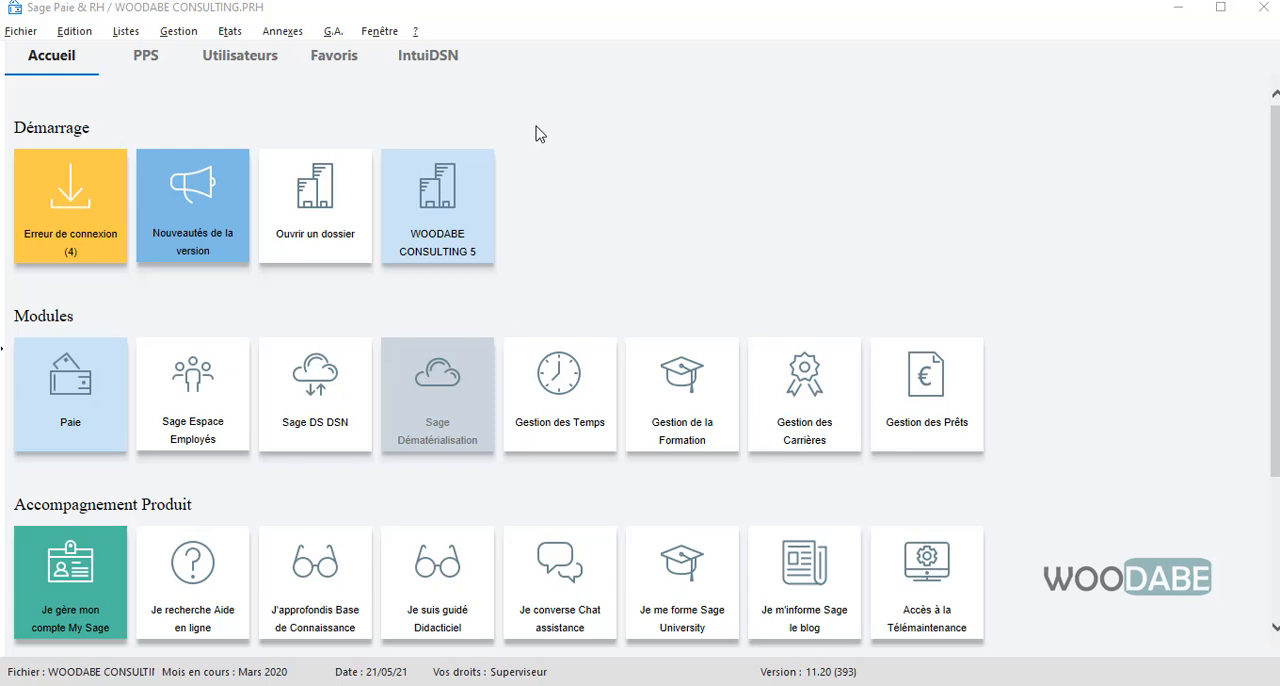
{"action": "left_click", "coordinate": [543, 11]}
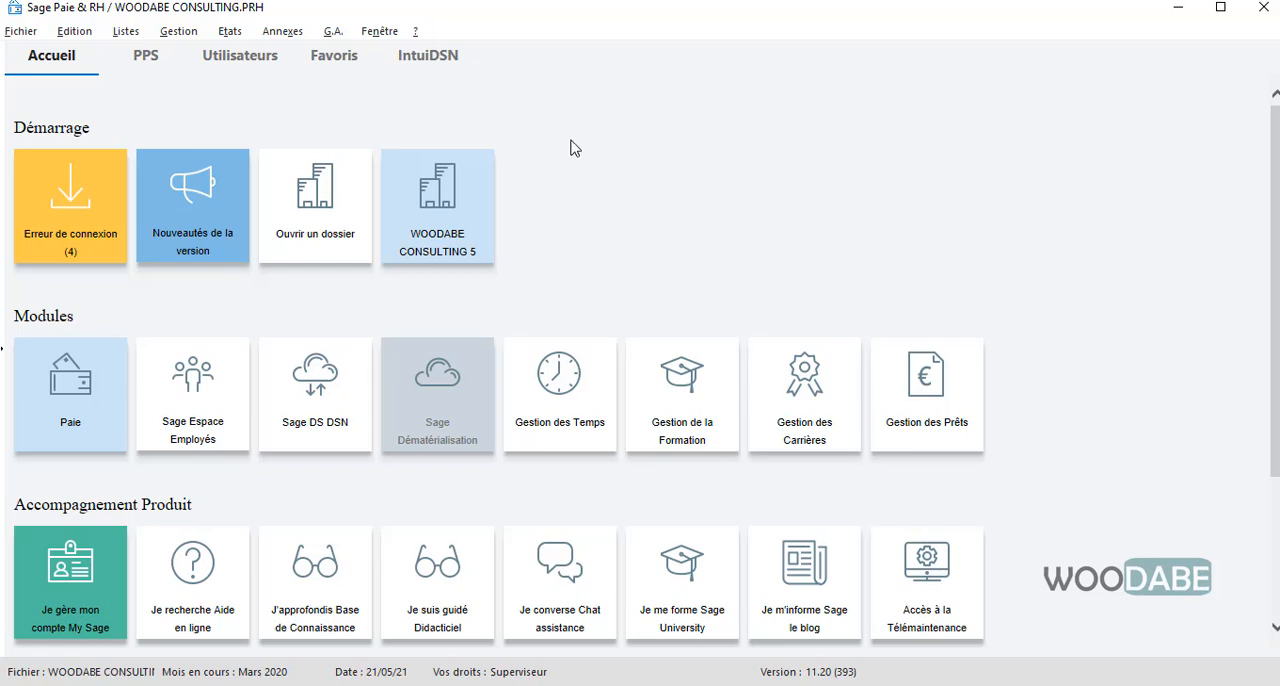
{"action": "left_click", "coordinate": [181, 33]}
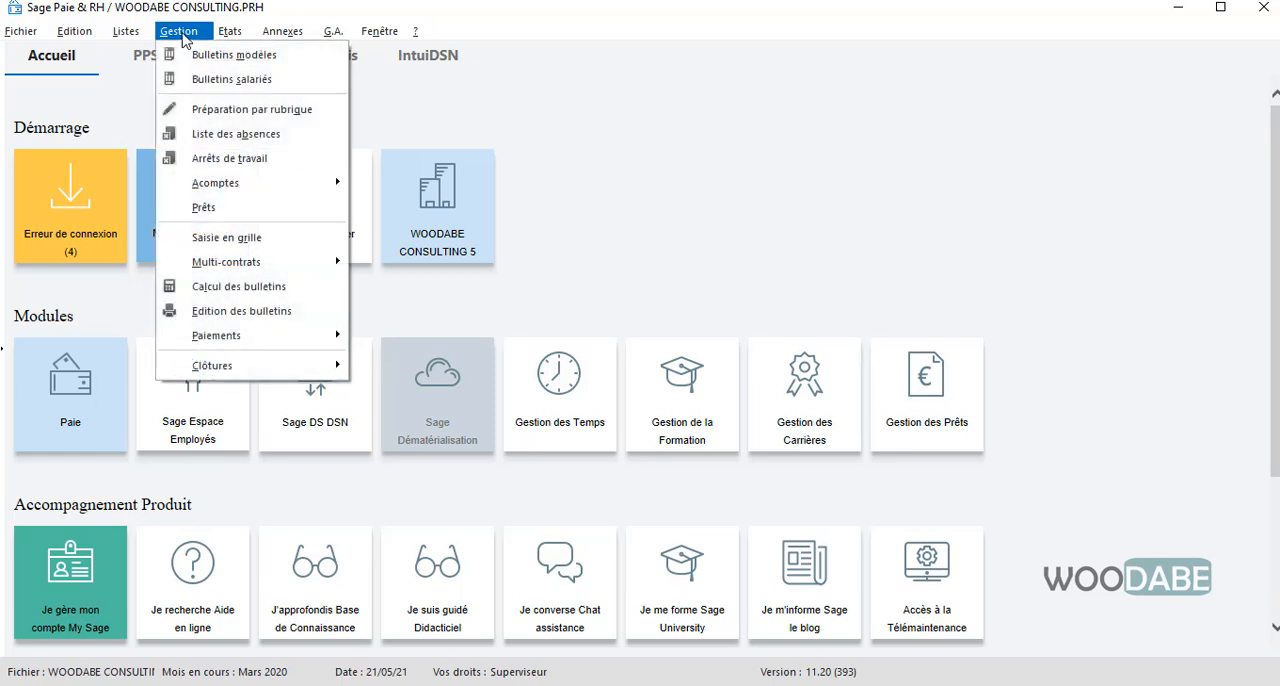
{"action": "left_click", "coordinate": [340, 17]}
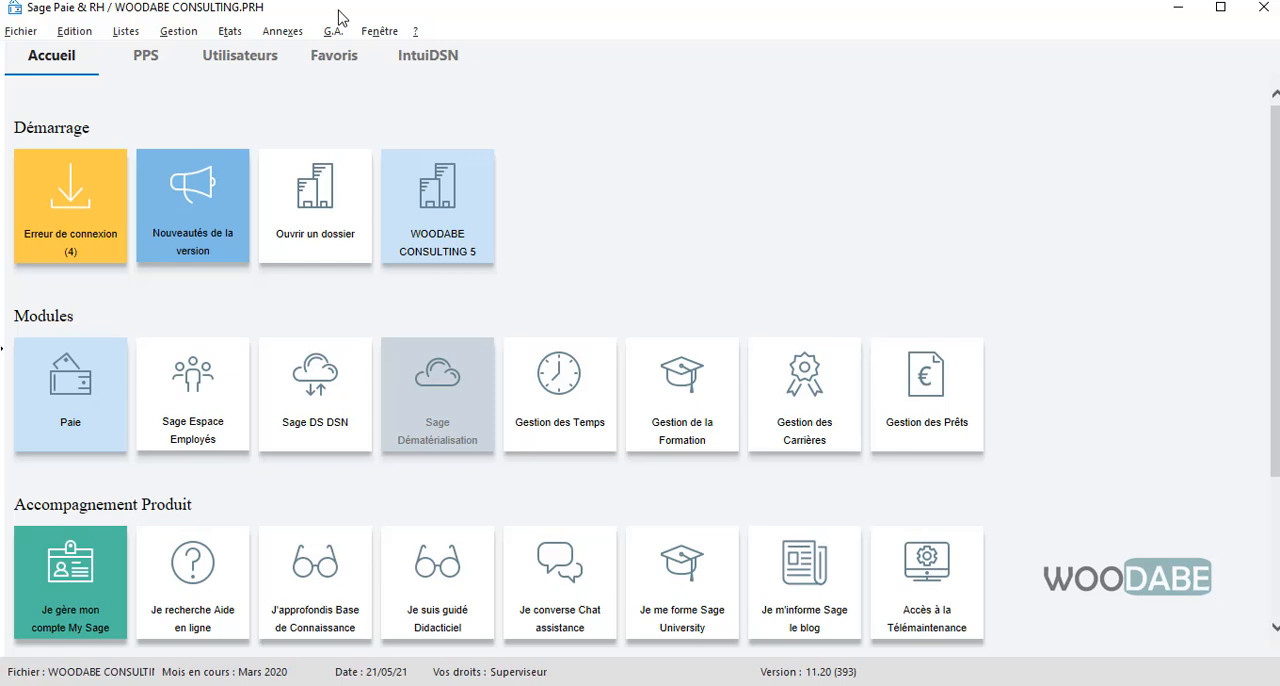
Calculate the payslips of all employees and check their status in the employee payslip list
{"action": "left_click", "coordinate": [178, 31]}
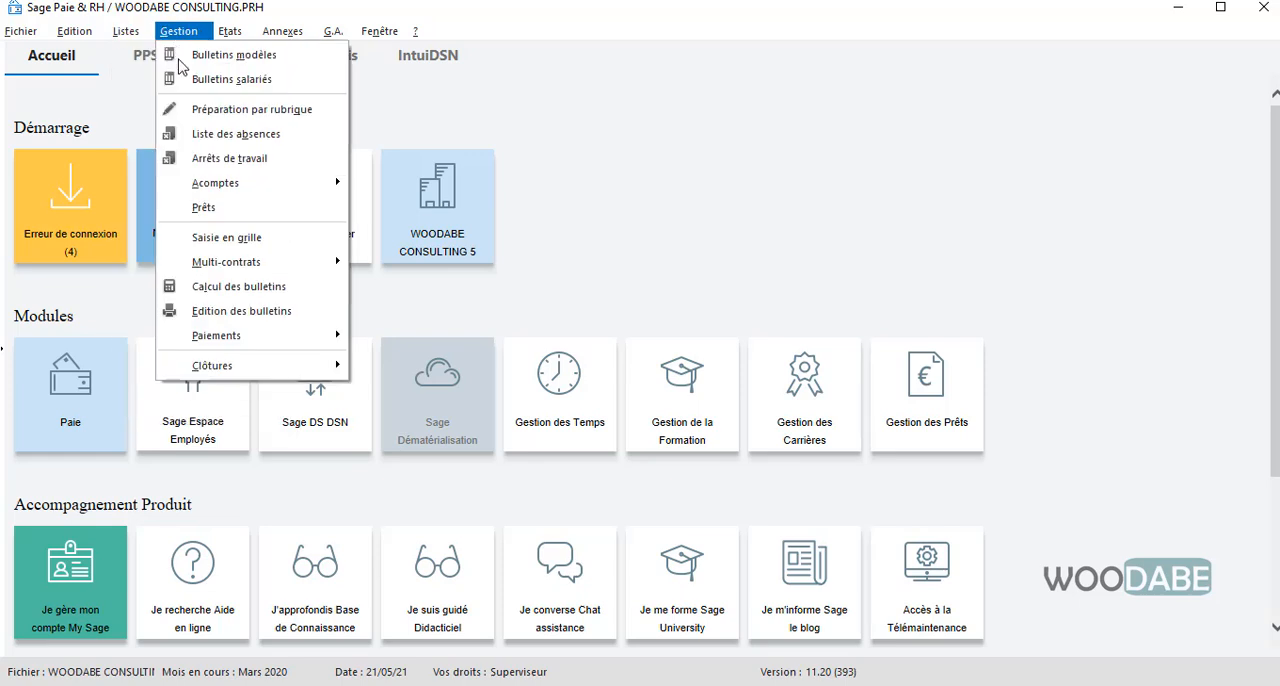
{"action": "left_click", "coordinate": [237, 288]}
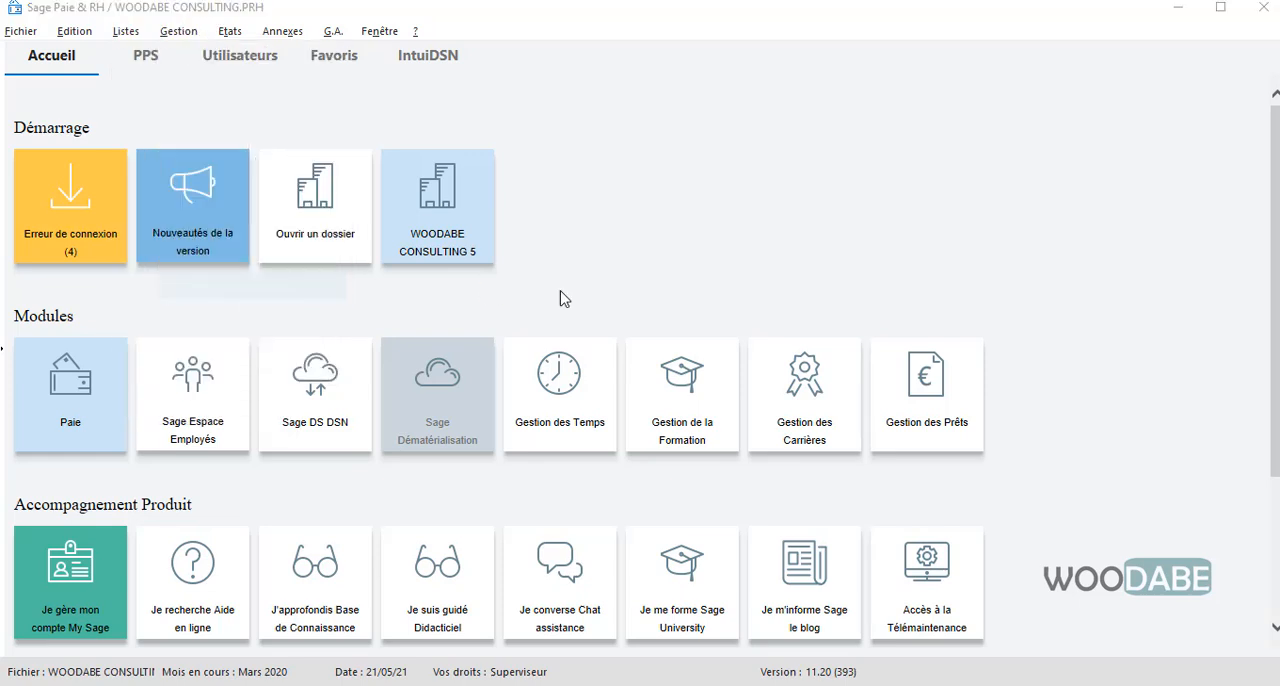
{"action": "left_click", "coordinate": [686, 524]}
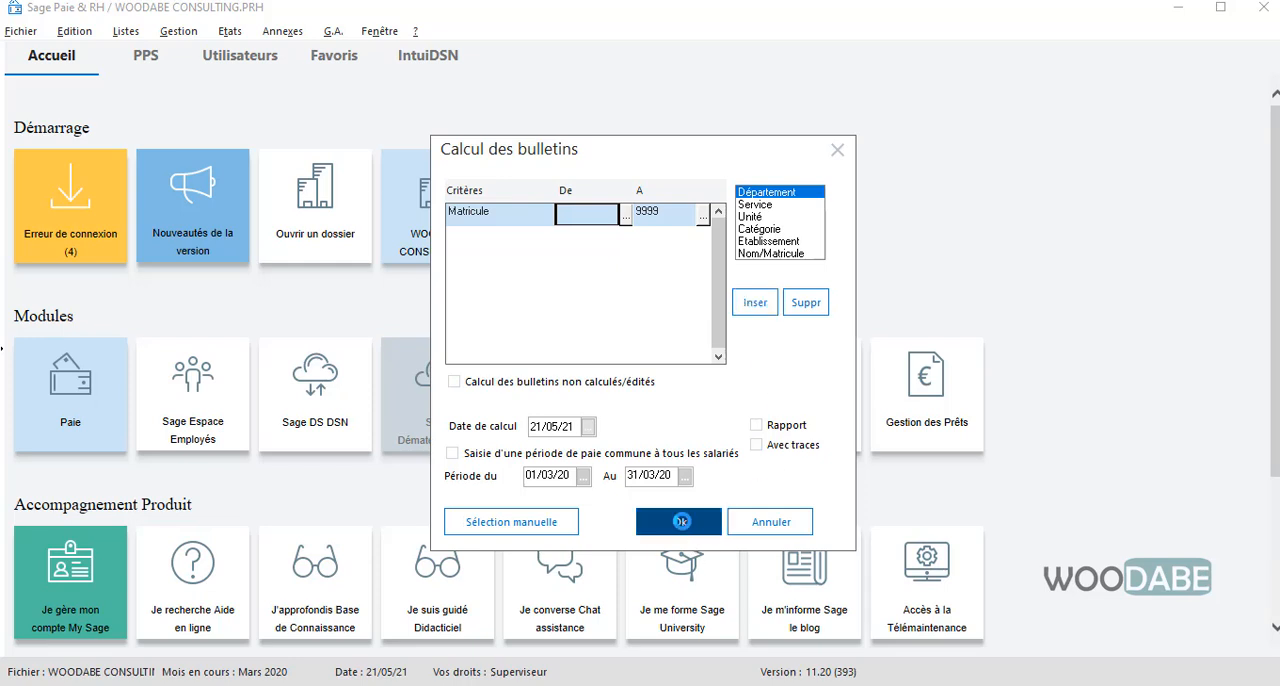
{"action": "left_click", "coordinate": [178, 31]}
{"action": "left_click", "coordinate": [190, 80]}
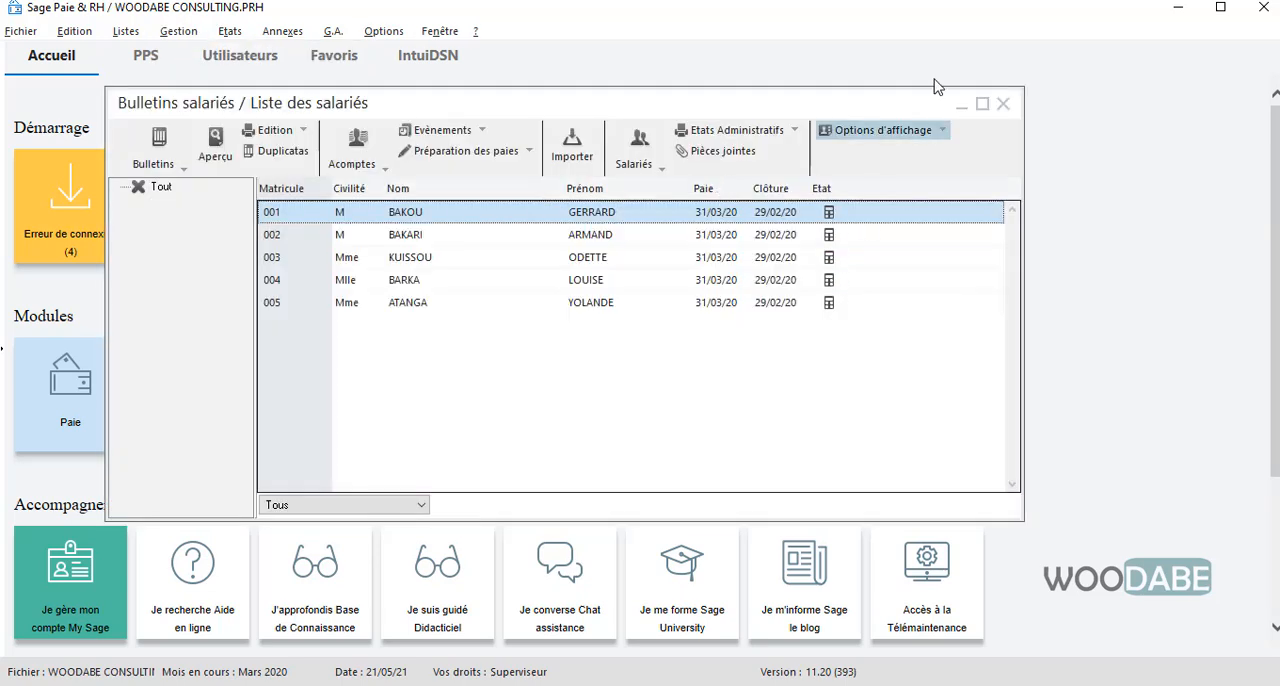
{"action": "left_click", "coordinate": [1003, 104]}
Issue the official payslips of all employees with a print preview and check their status in the employee payslip list
{"action": "left_click", "coordinate": [178, 31]}
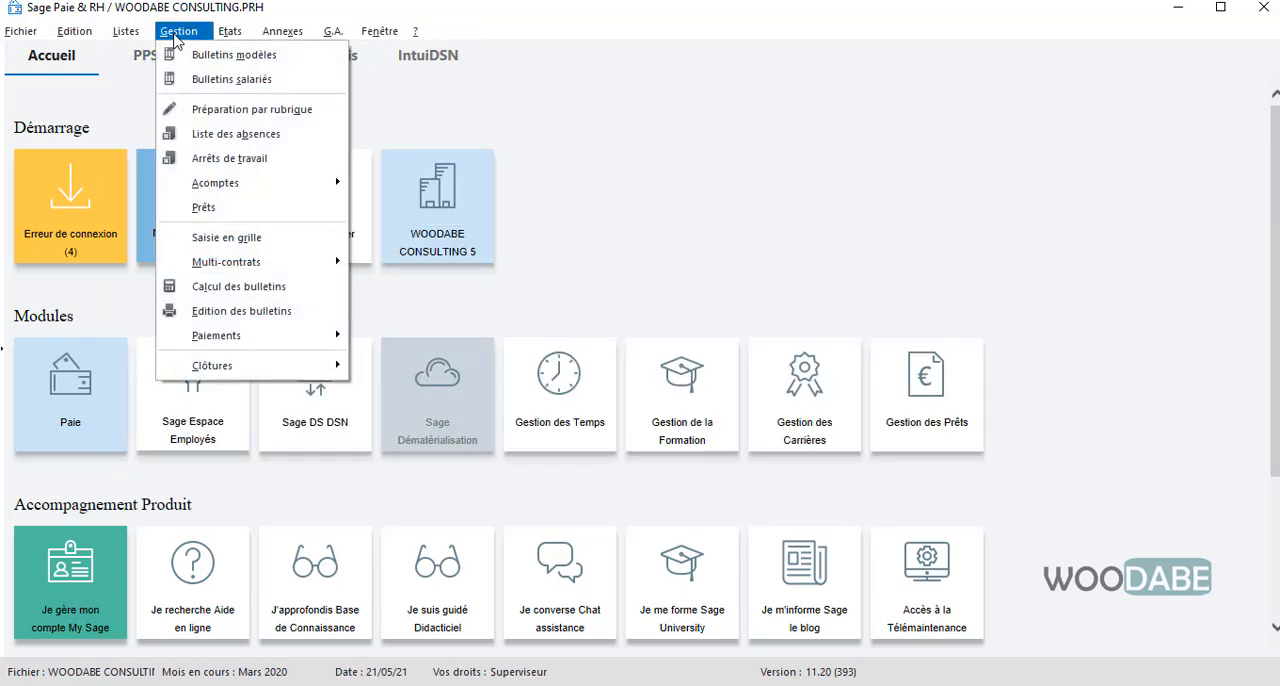
{"action": "left_click", "coordinate": [246, 311]}
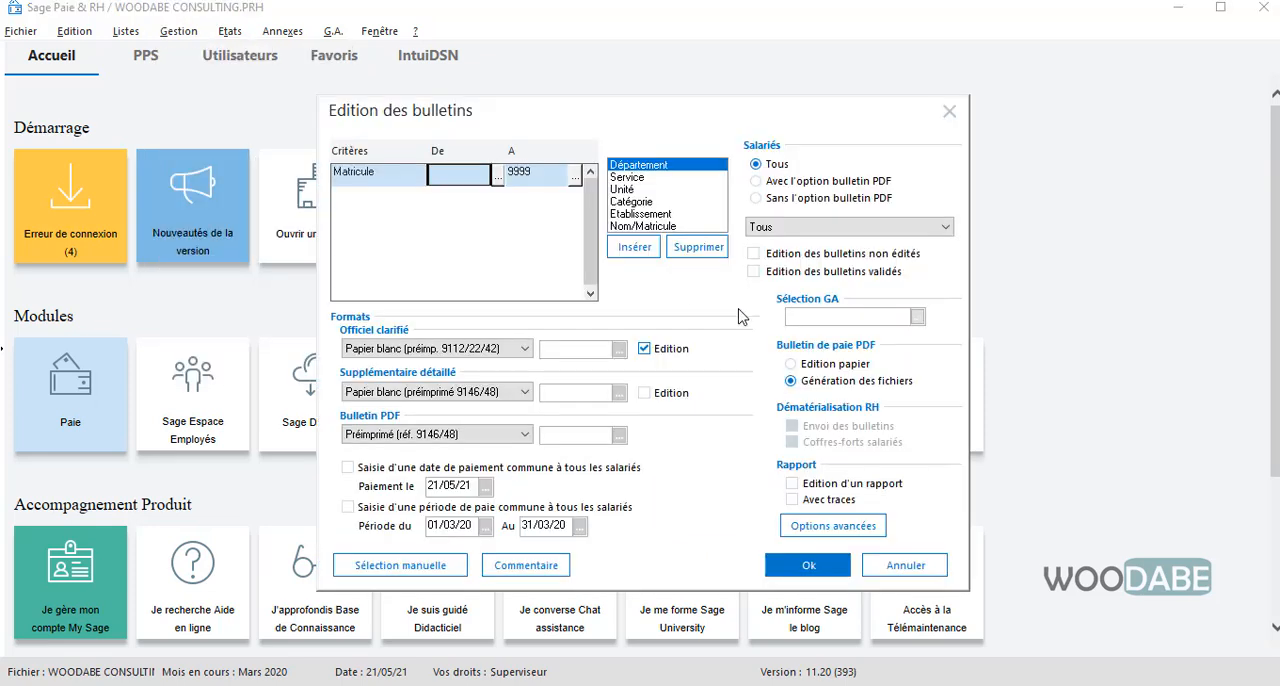
{"action": "left_click", "coordinate": [810, 566]}
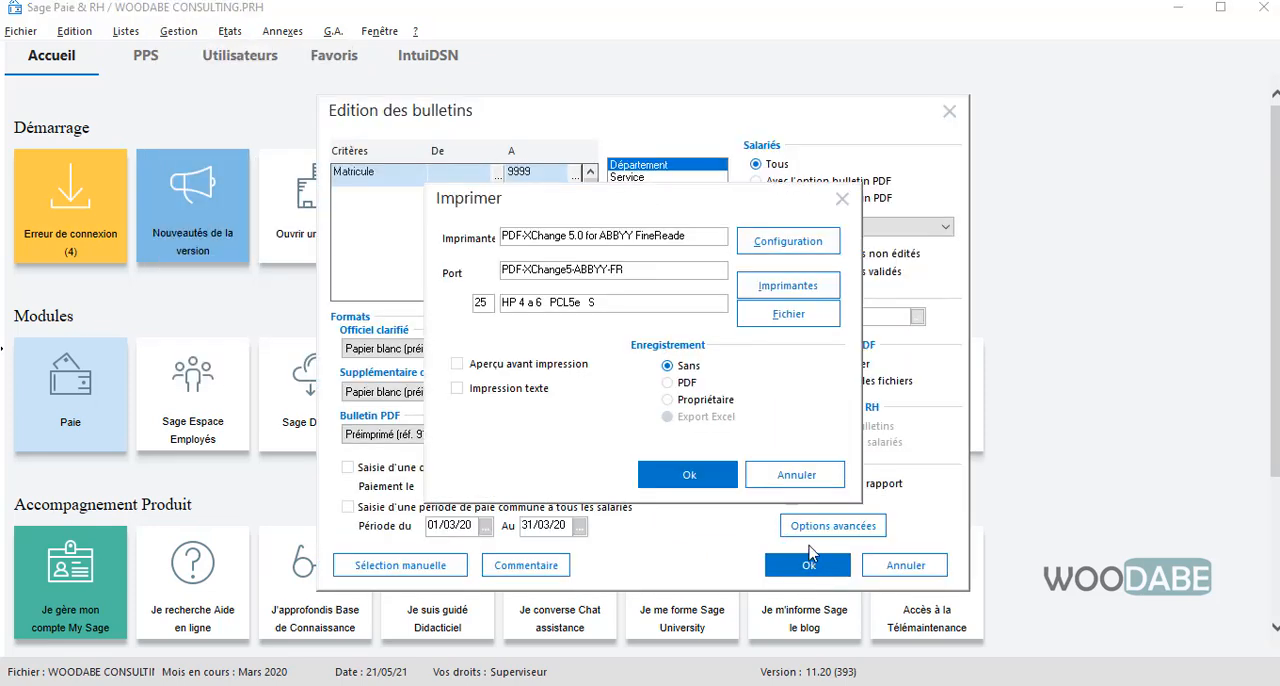
{"action": "left_click", "coordinate": [562, 366]}
{"action": "left_click", "coordinate": [690, 475]}
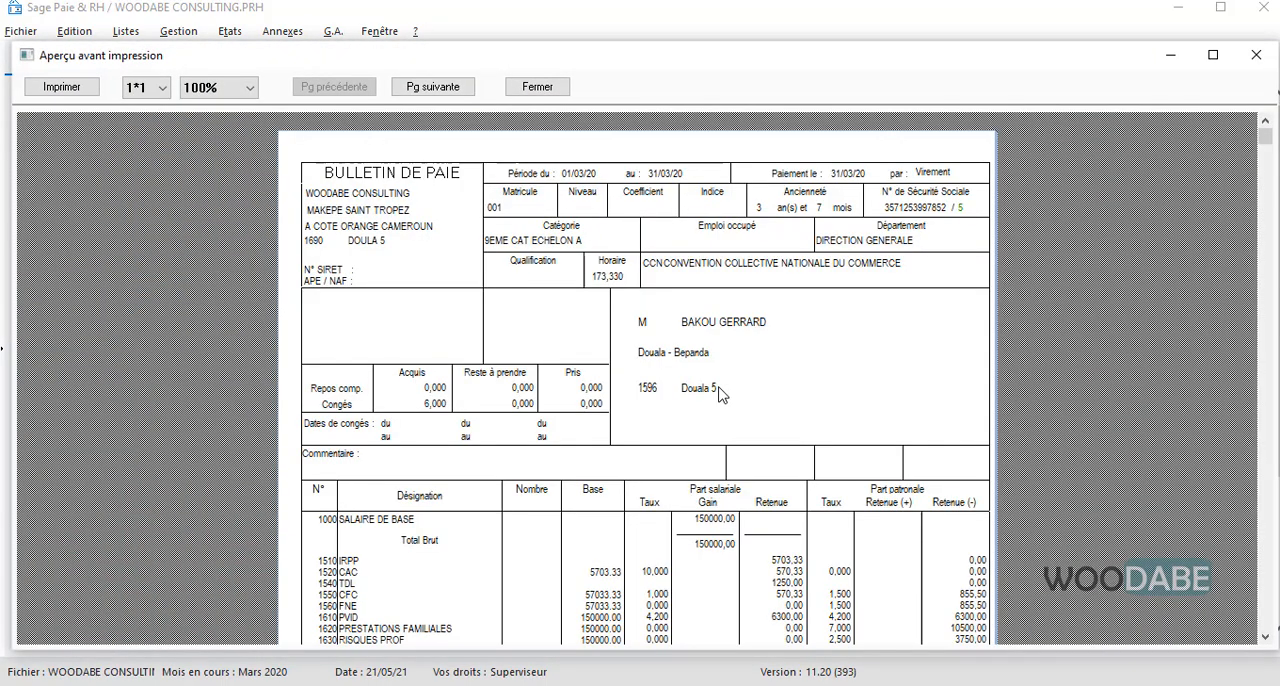
{"action": "left_click", "coordinate": [1255, 55]}
{"action": "left_click", "coordinate": [178, 31]}
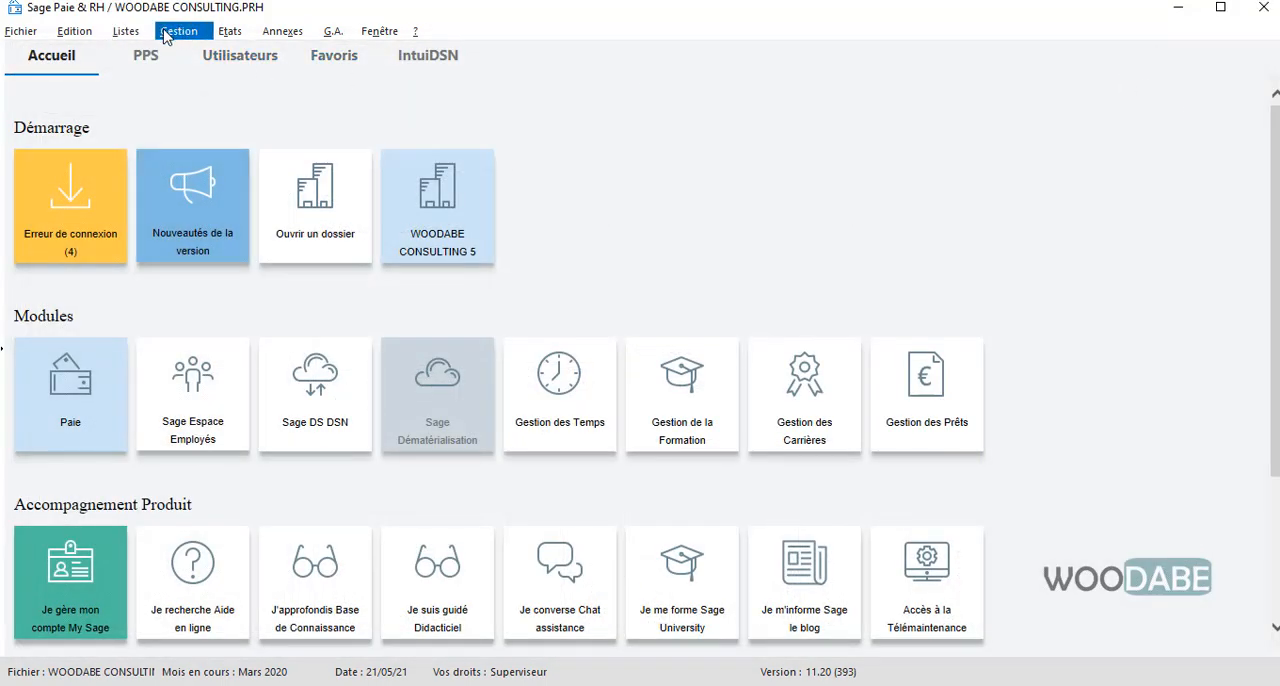
{"action": "left_click", "coordinate": [203, 80]}
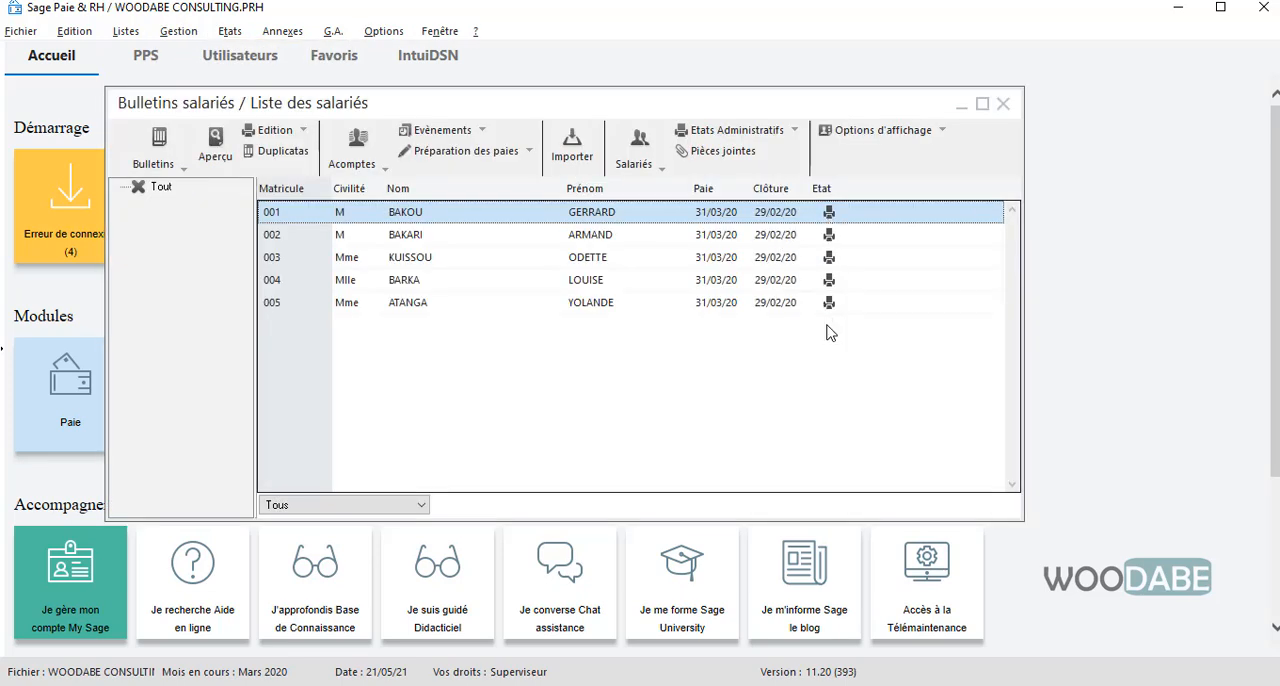
{"action": "left_click", "coordinate": [1003, 103]}
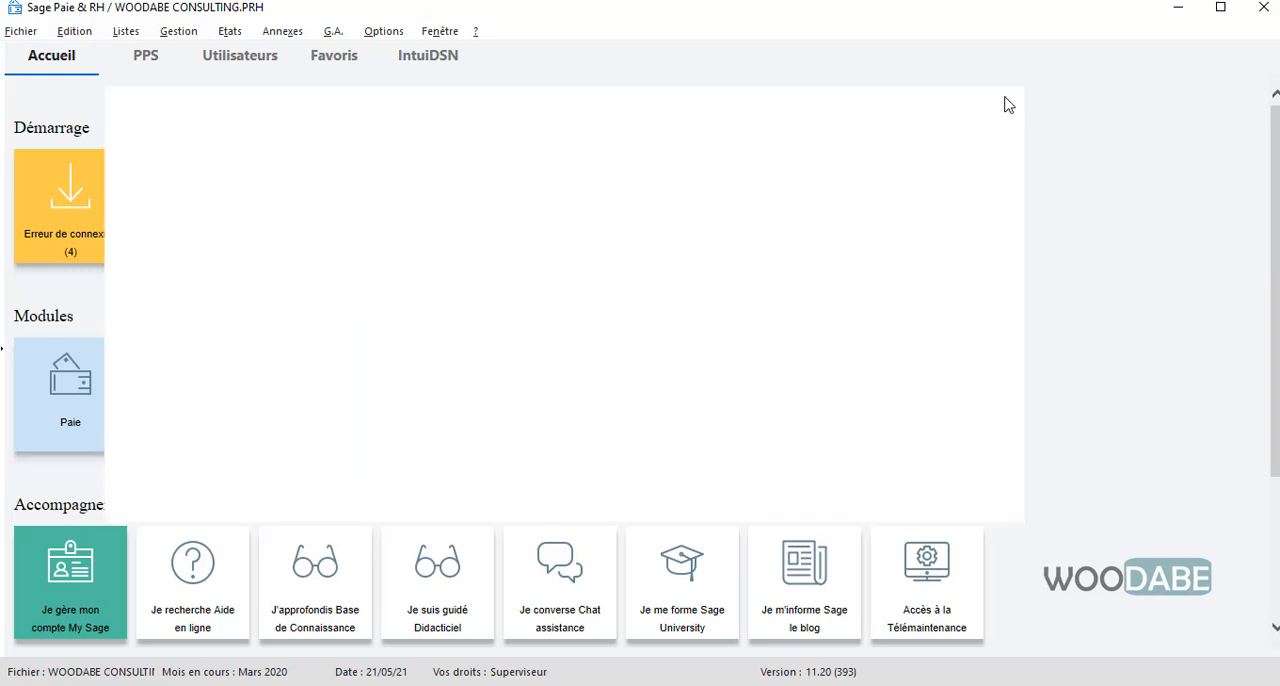
Run the monthly closing dated 31/03/20 for all establishments, with the simplified report shown as a print preview
{"action": "left_click", "coordinate": [205, 37]}
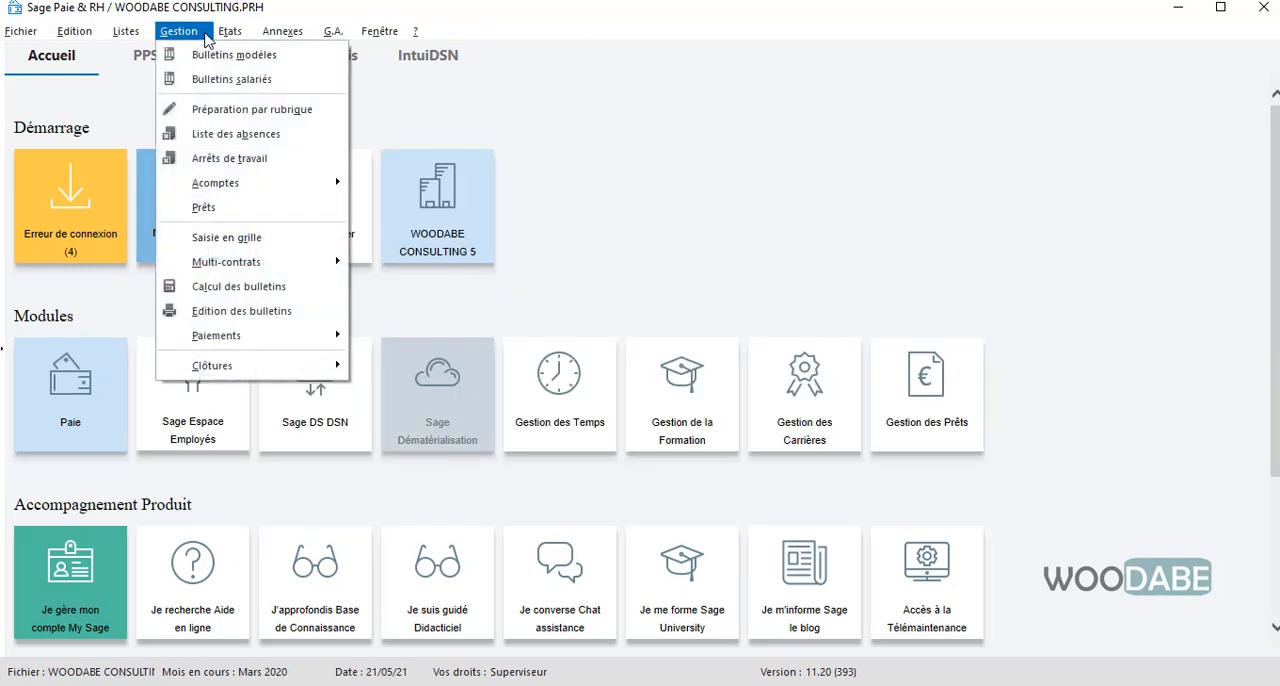
{"action": "mouse_move", "coordinate": [336, 33]}
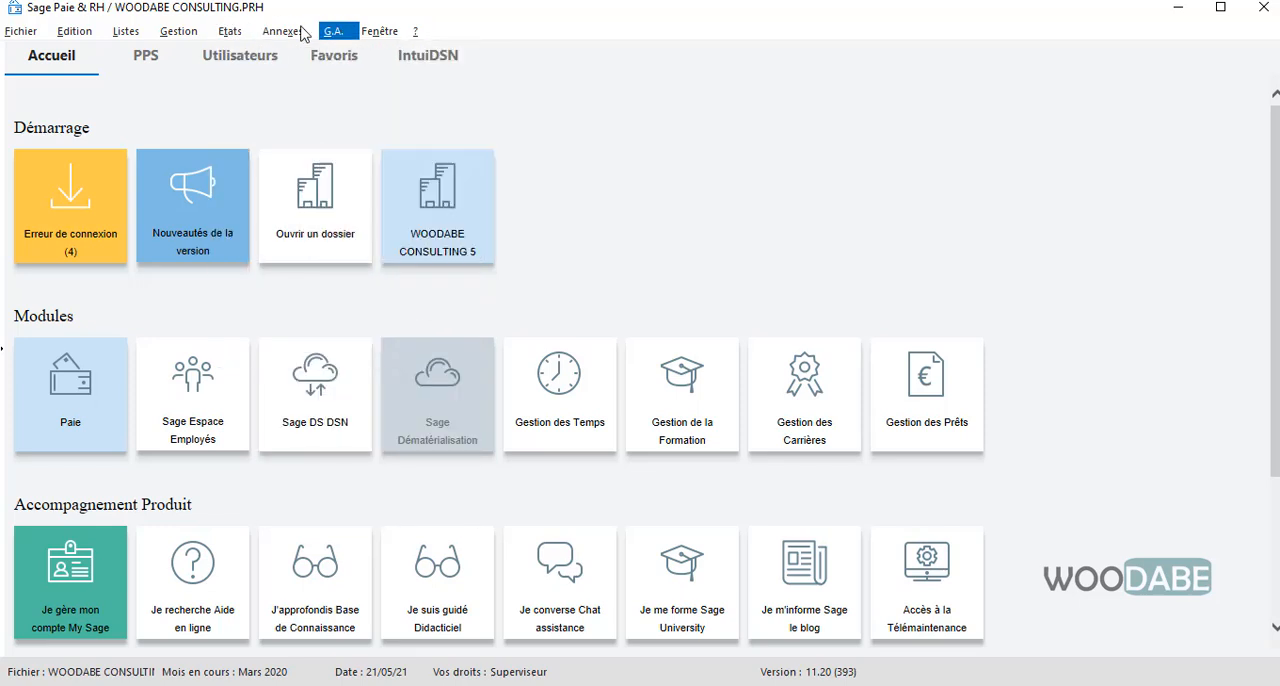
{"action": "mouse_move", "coordinate": [179, 31]}
{"action": "mouse_move", "coordinate": [241, 372]}
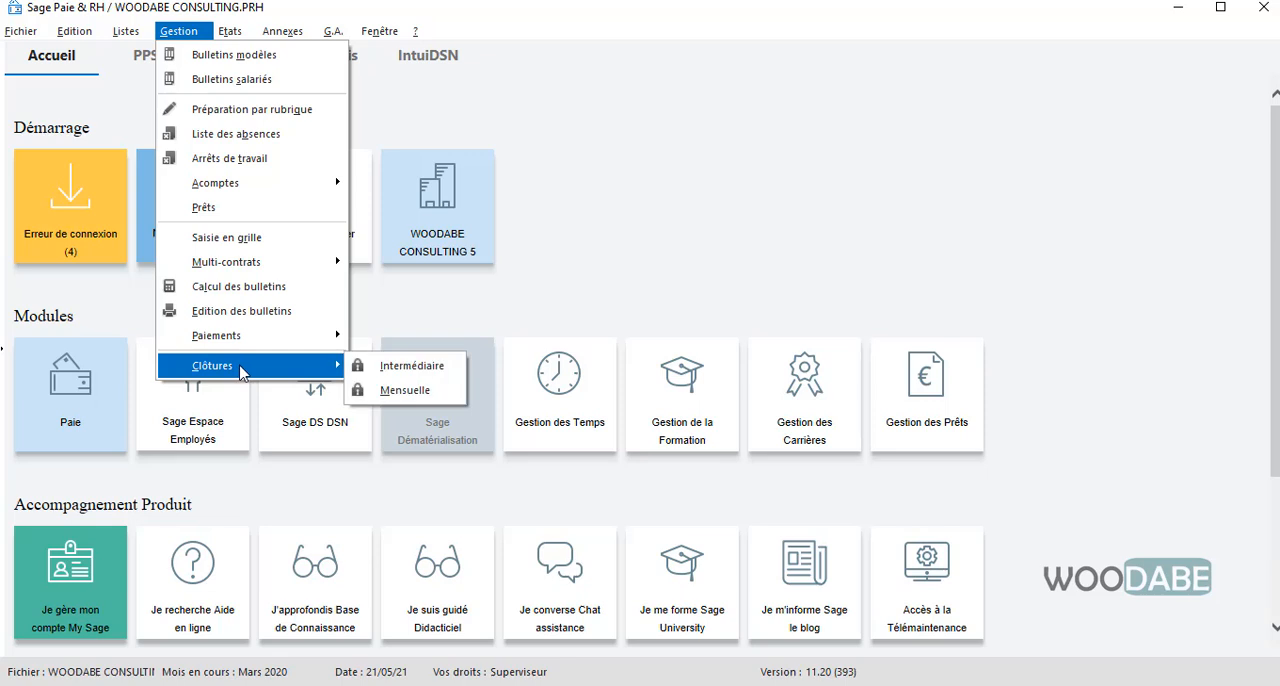
{"action": "left_click", "coordinate": [410, 390]}
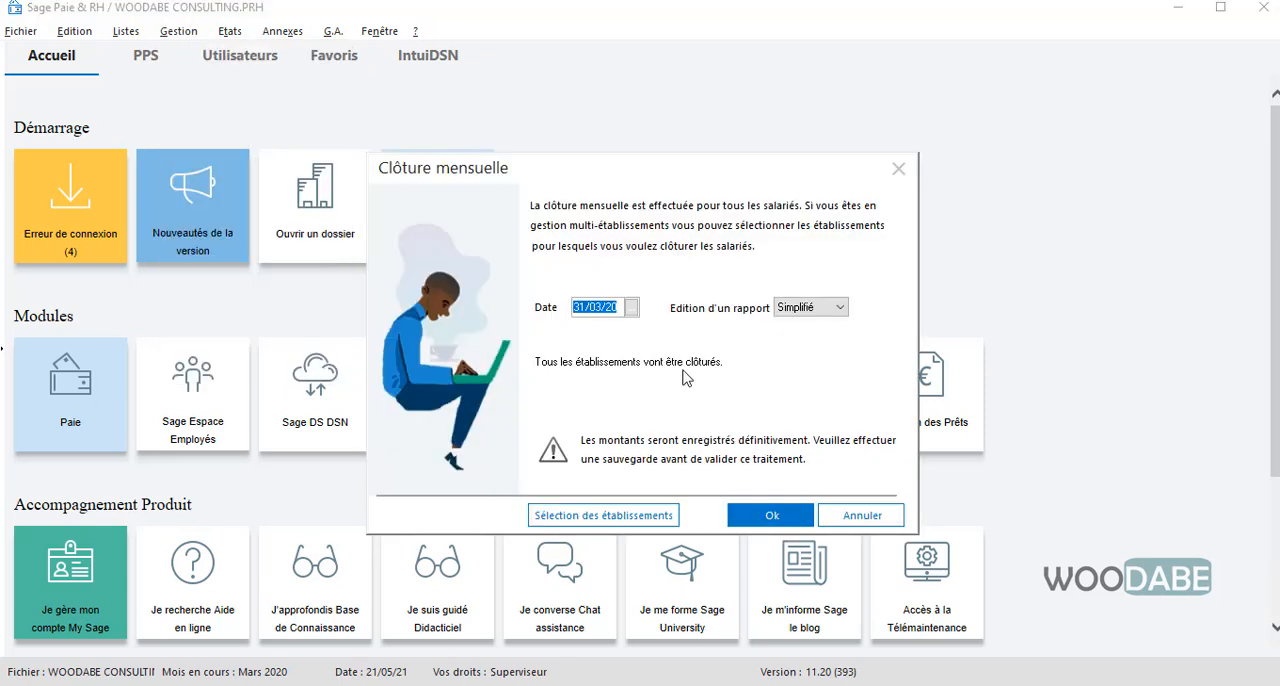
{"action": "left_click", "coordinate": [760, 512]}
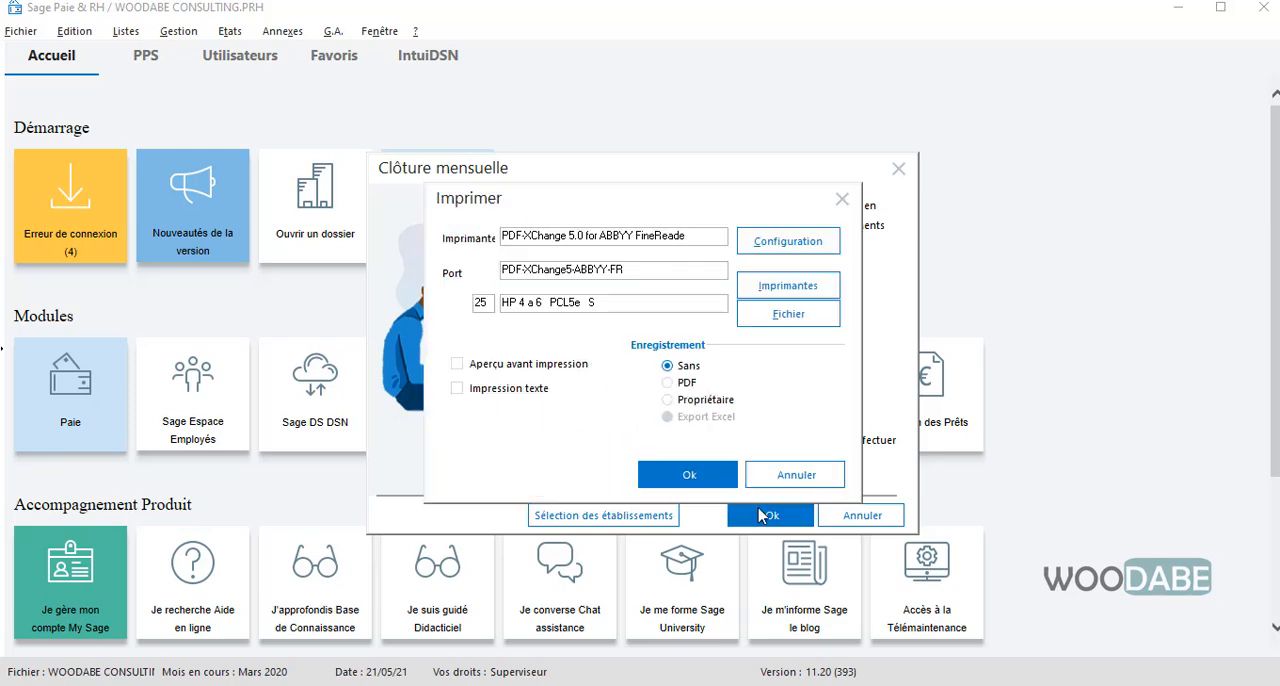
{"action": "left_click", "coordinate": [457, 364]}
{"action": "left_click", "coordinate": [687, 474]}
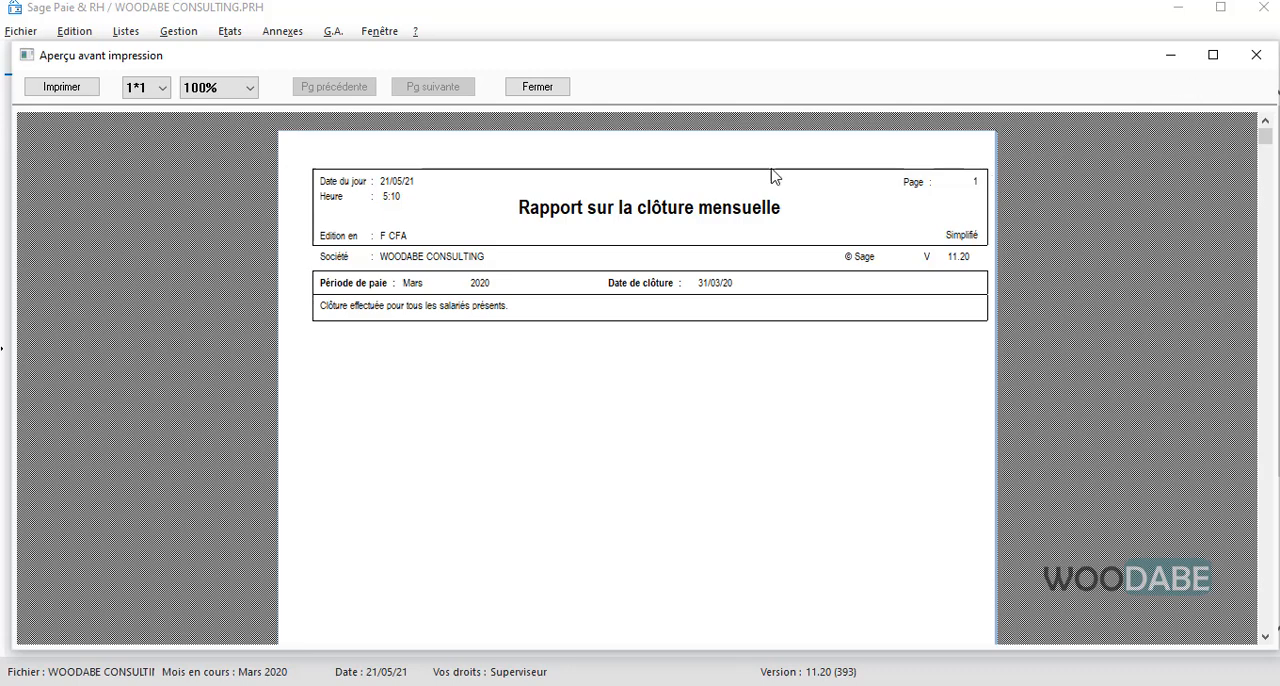
{"action": "left_click", "coordinate": [1238, 66]}
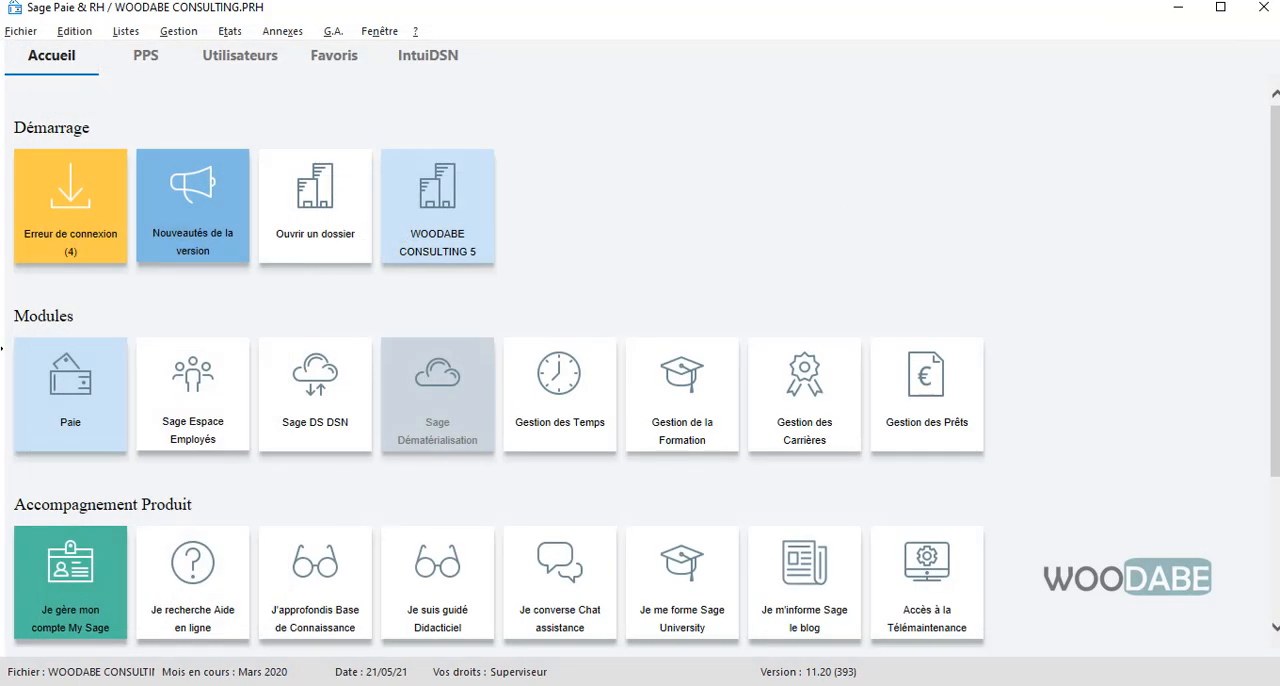
Generate the definitive accounting transfer up to 31/03/20 with reference PAIE 3/2020 and label OD PAIE, reviewing the selected journal entry first
{"action": "left_click", "coordinate": [176, 31]}
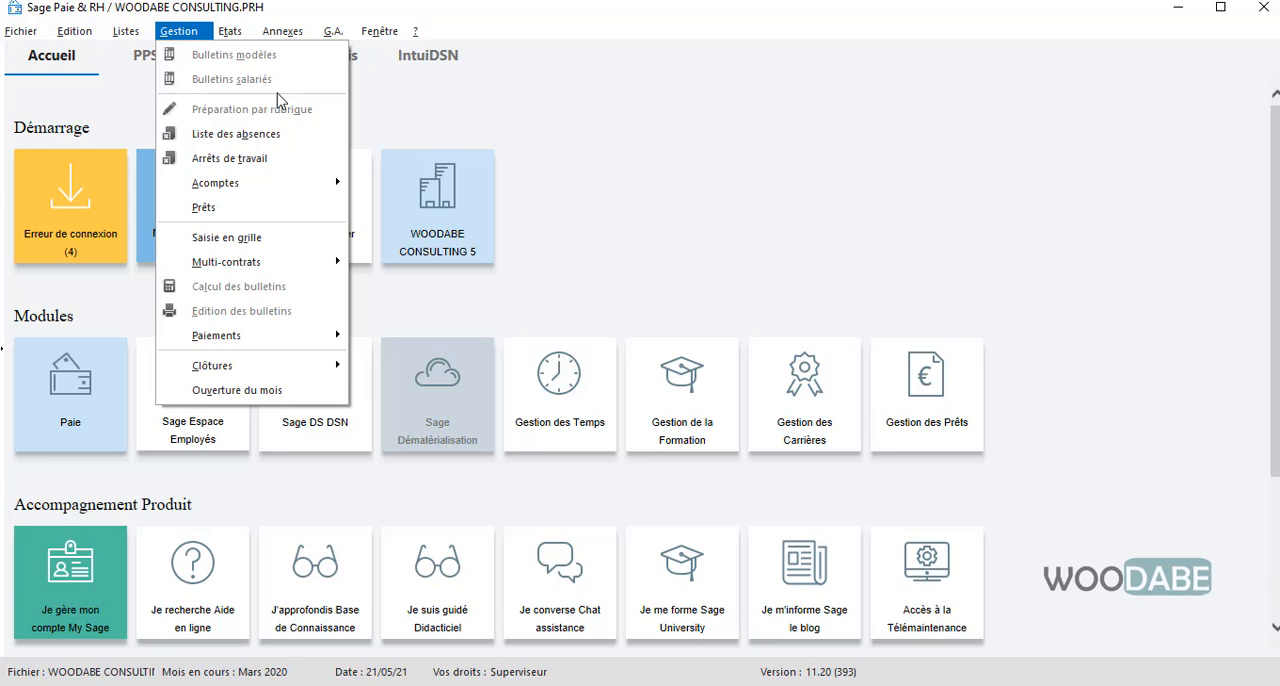
{"action": "mouse_move", "coordinate": [281, 31]}
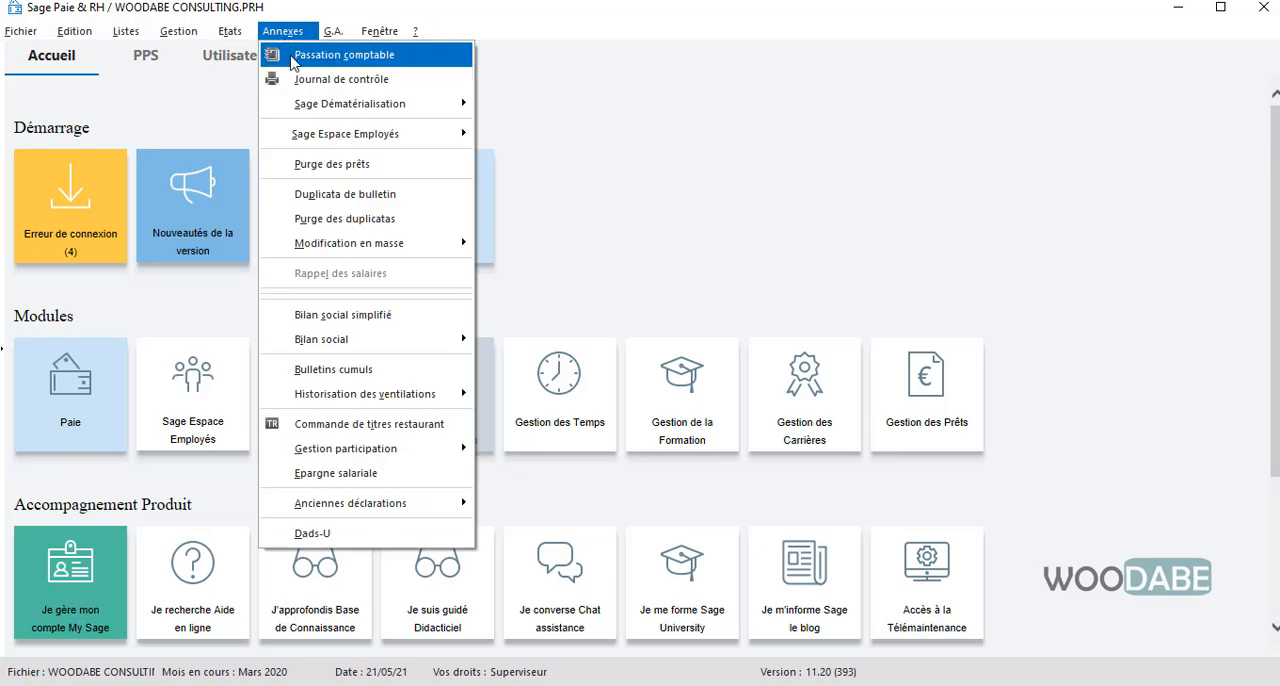
{"action": "left_click", "coordinate": [292, 57]}
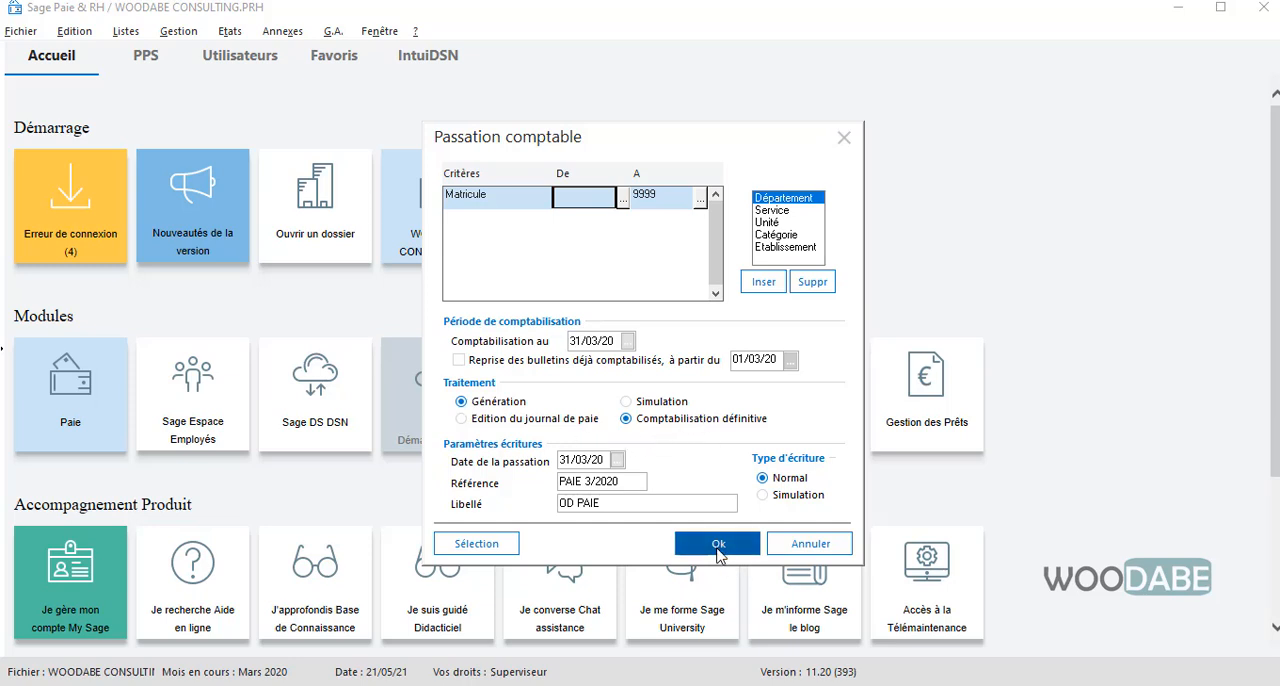
{"action": "left_click", "coordinate": [470, 544]}
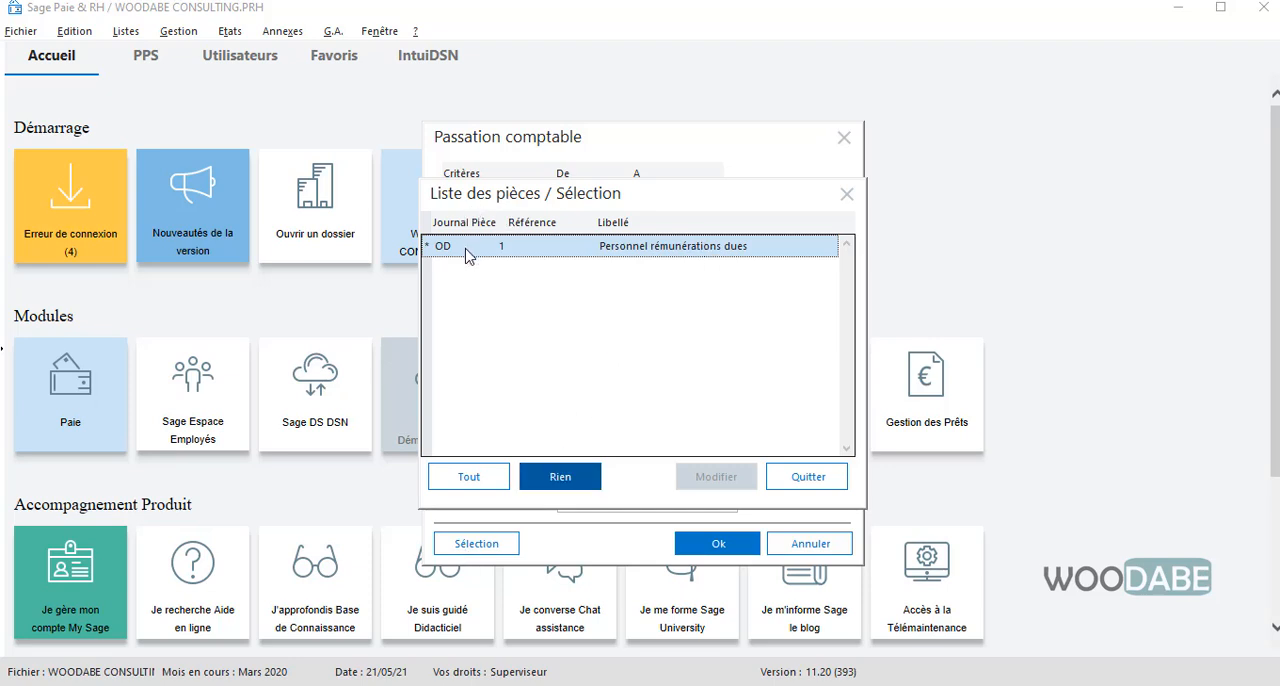
{"action": "left_click", "coordinate": [846, 194]}
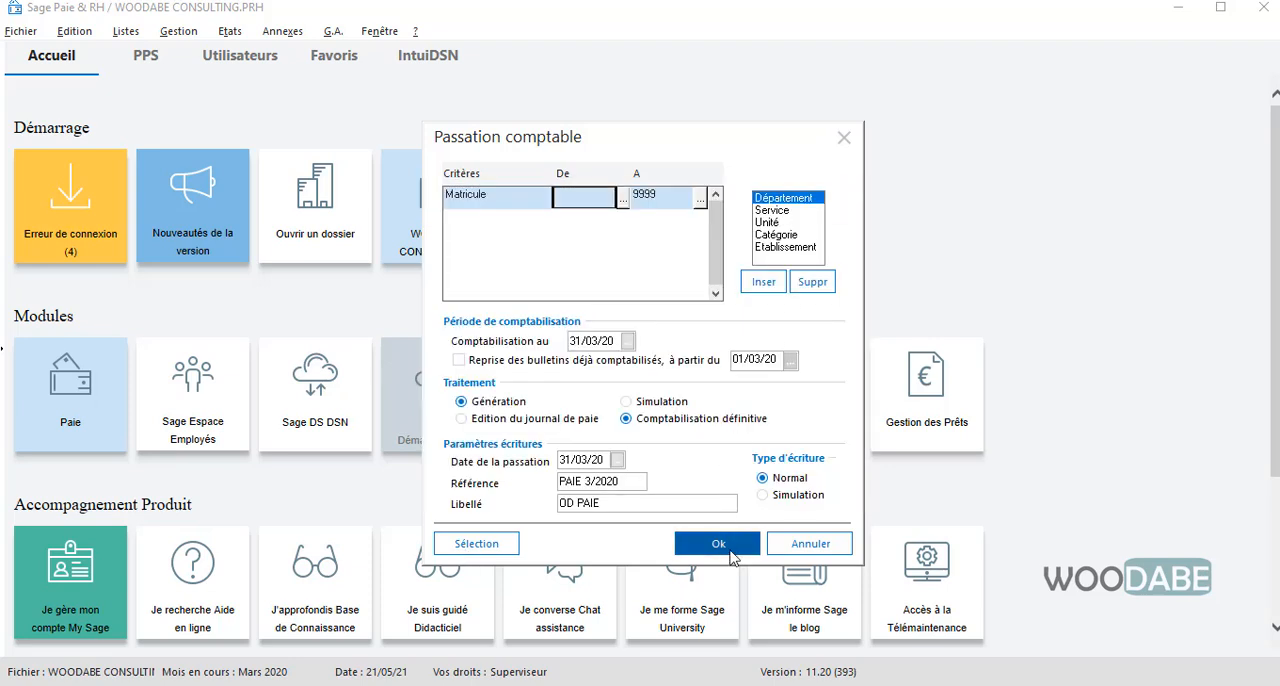
{"action": "left_click", "coordinate": [731, 546]}
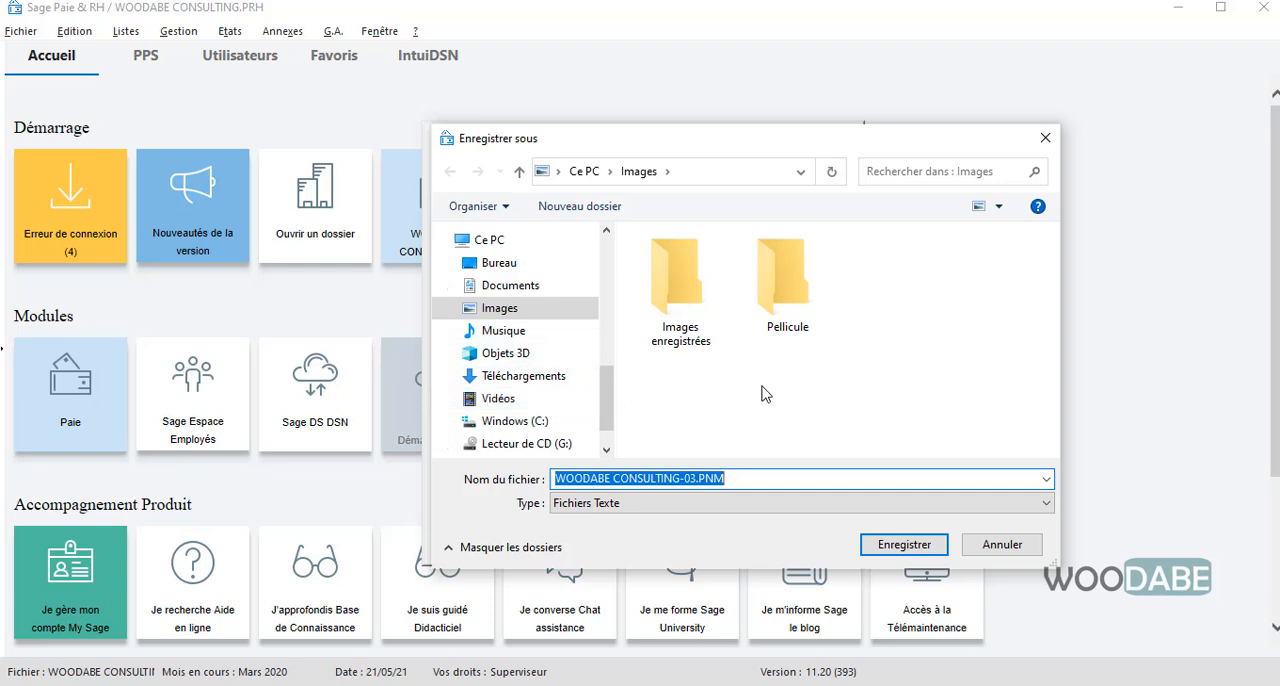
Save the accounting transfer as the text file WOODABE CONSULTING-03.PNM in the Images folder
{"action": "left_click", "coordinate": [497, 286]}
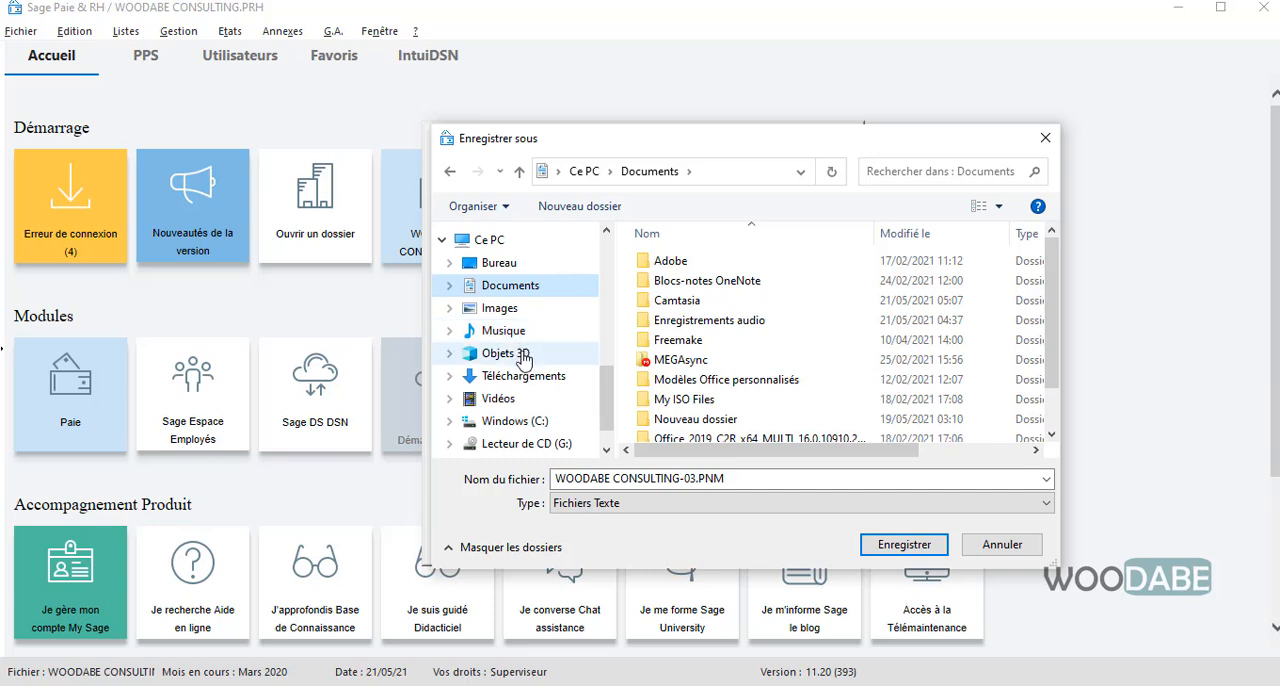
{"action": "double_click", "coordinate": [720, 281]}
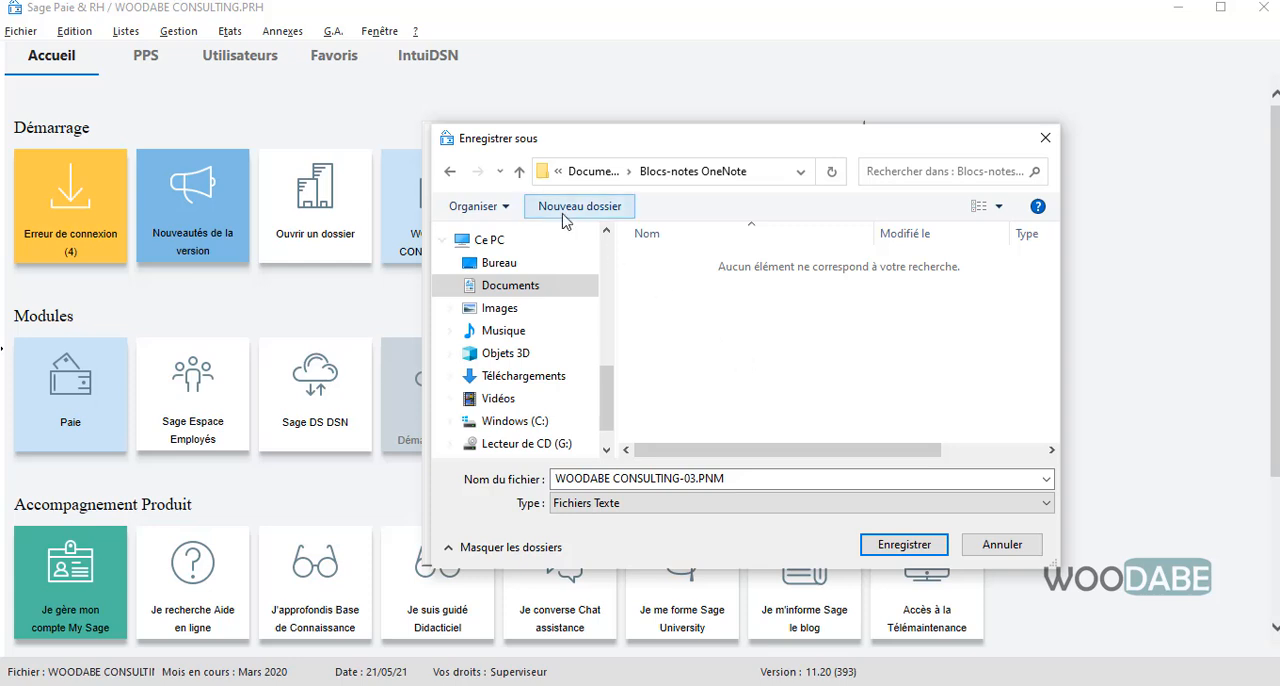
{"action": "left_click", "coordinate": [516, 312]}
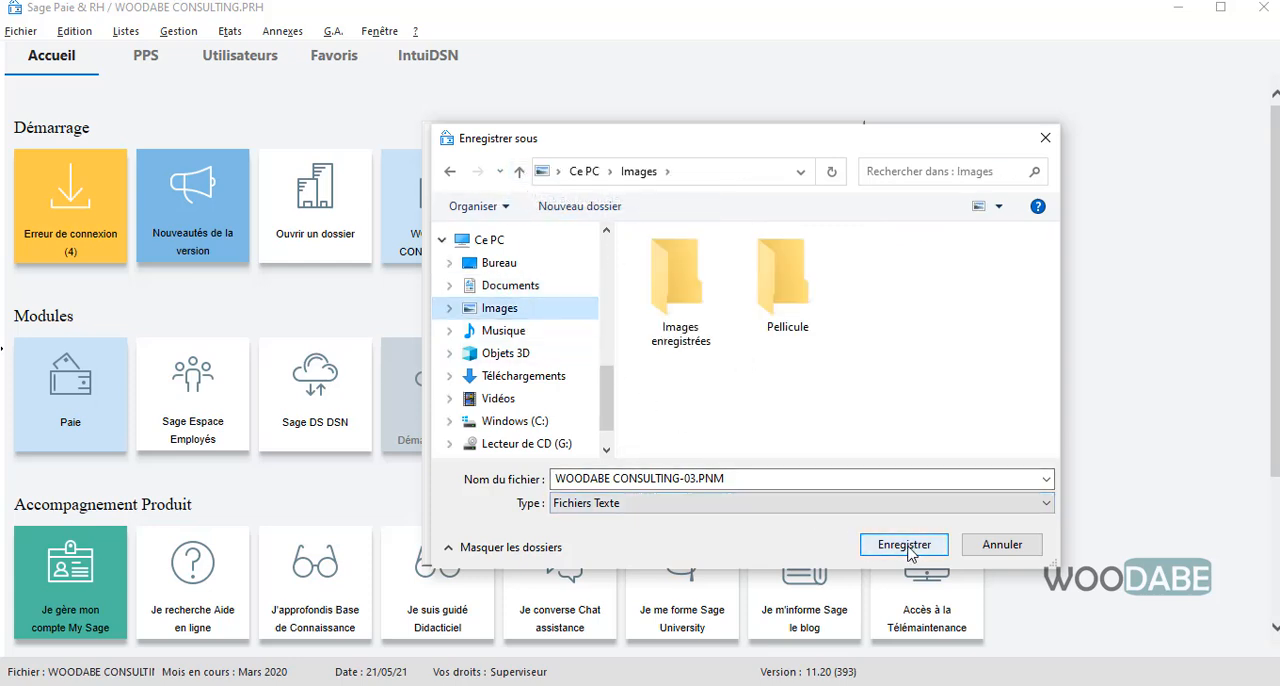
{"action": "left_click", "coordinate": [813, 506]}
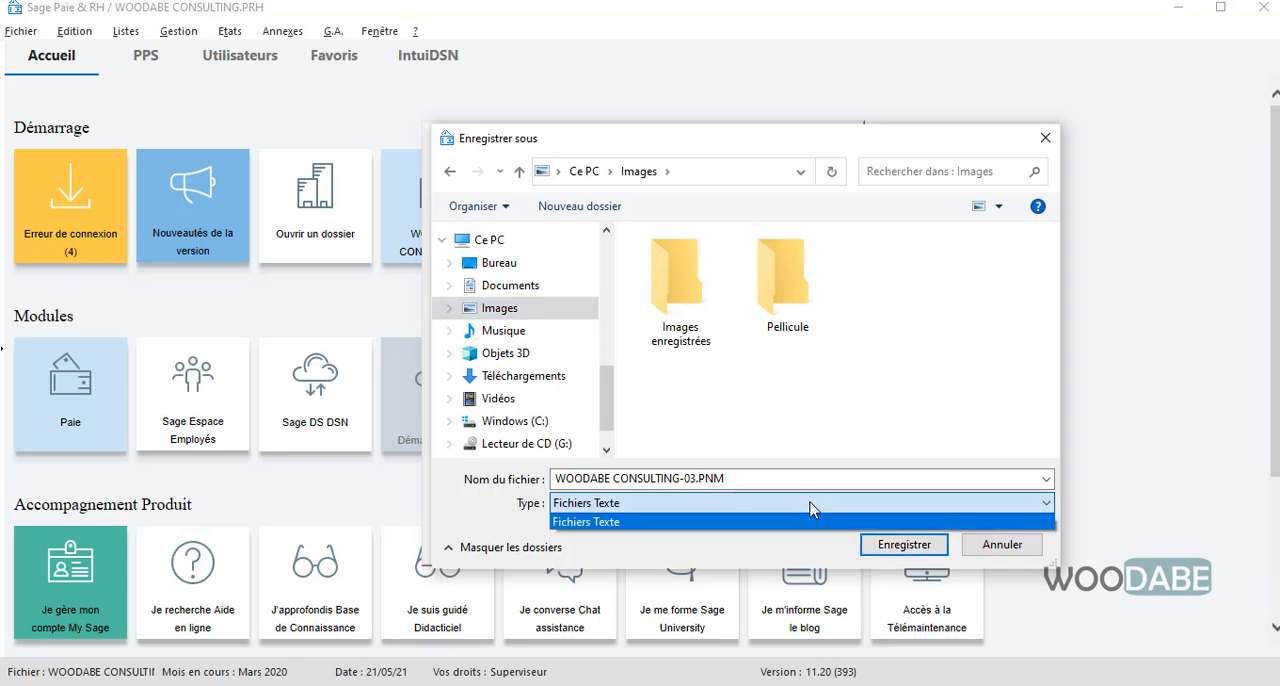
{"action": "left_click", "coordinate": [812, 510]}
{"action": "left_click", "coordinate": [904, 544]}
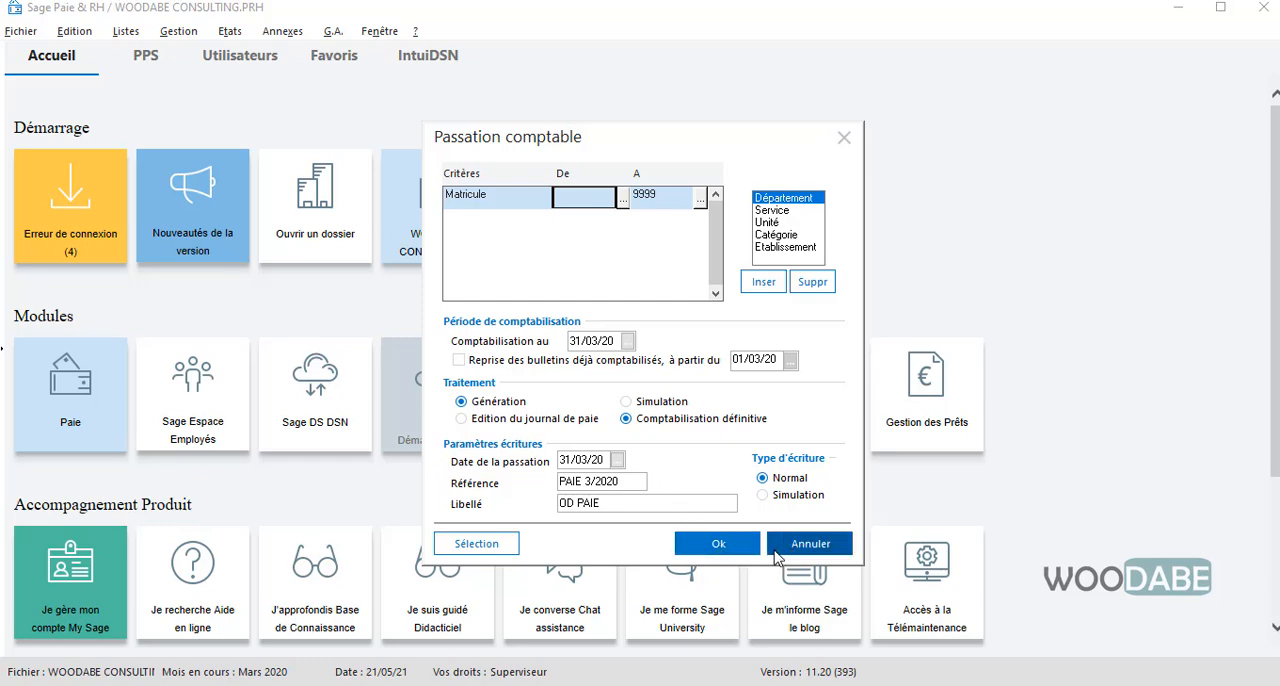
{"action": "left_click", "coordinate": [719, 543]}
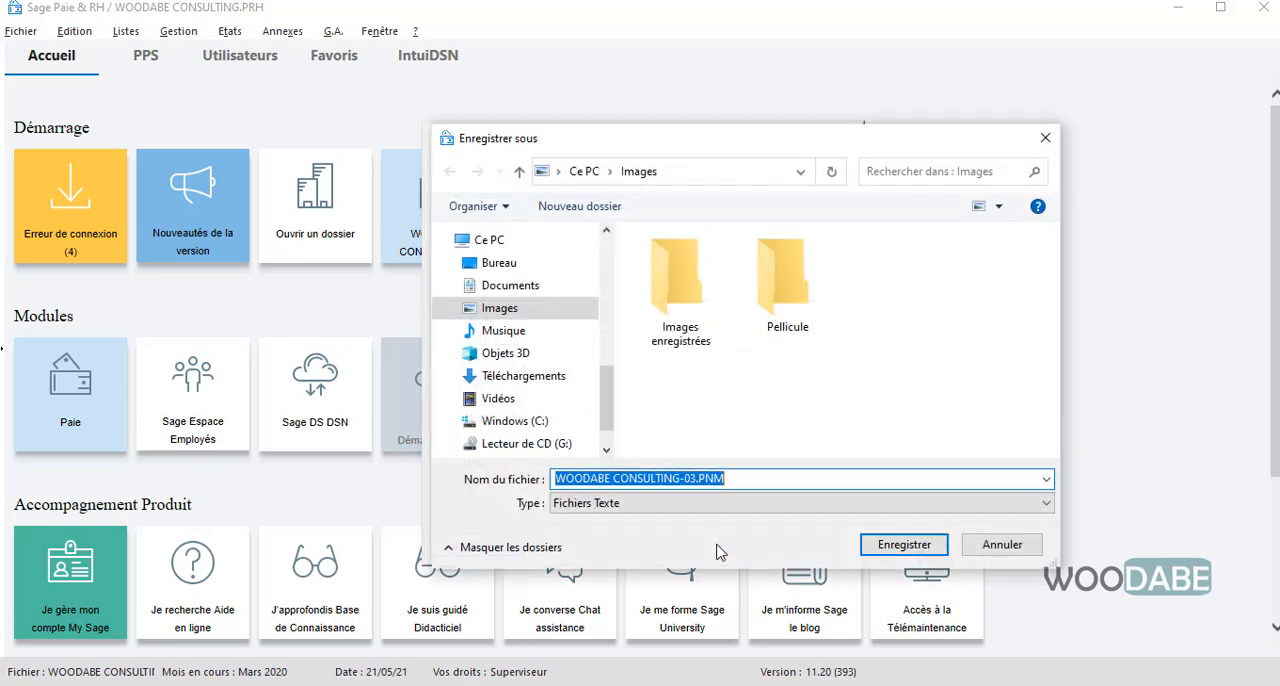
{"action": "left_click", "coordinate": [990, 545]}
{"action": "left_click", "coordinate": [810, 543]}
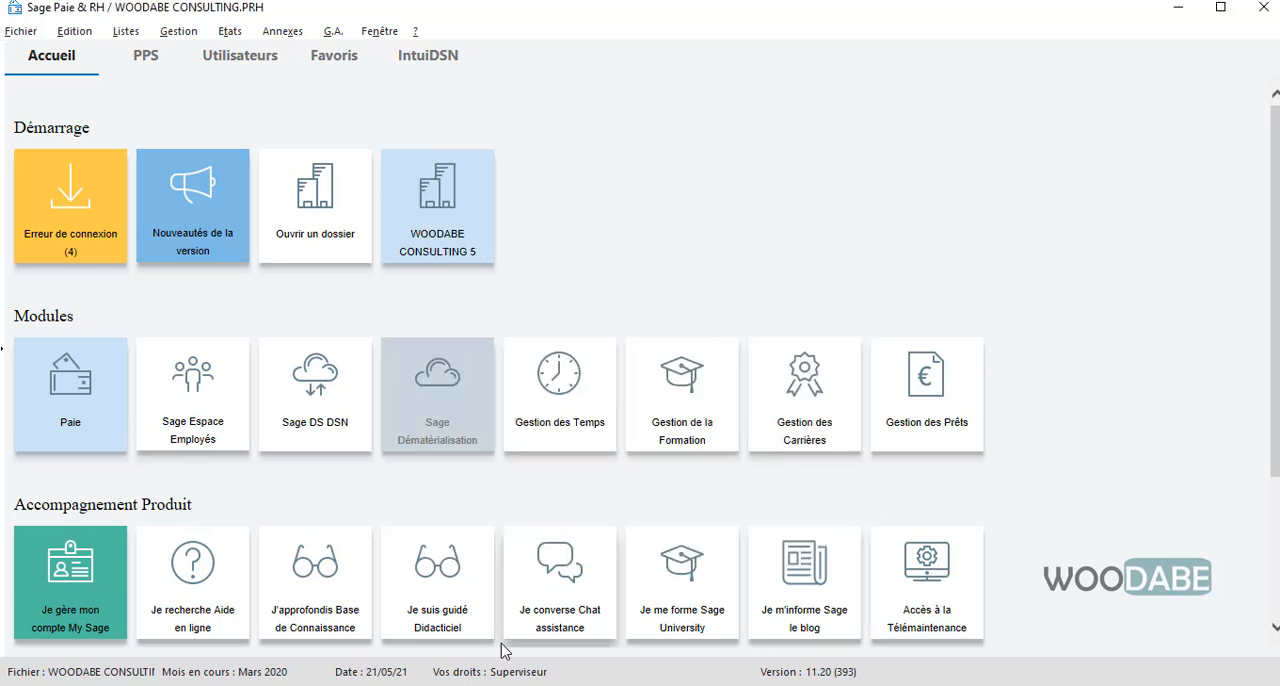
Switch to the Images folder in File Explorer, locate the exported file WOODABECONSULTING-03.PNM, and return to the payroll program
{"action": "mouse_move", "coordinate": [471, 685]}
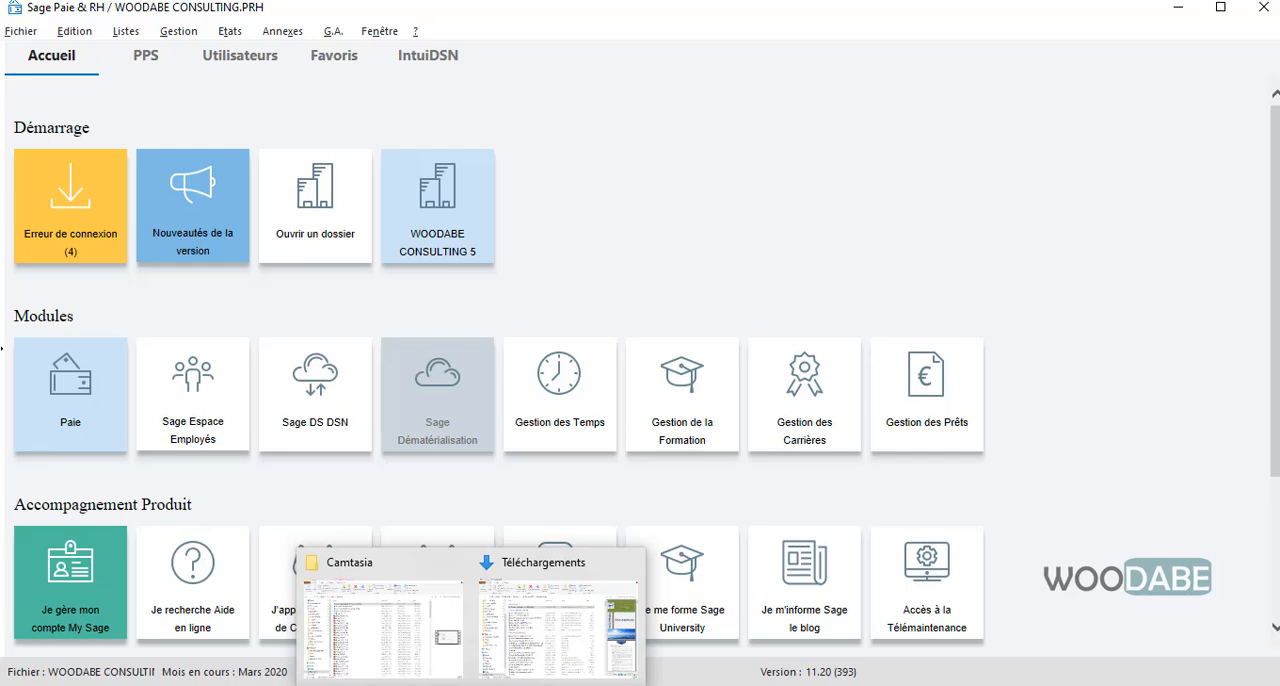
{"action": "mouse_move", "coordinate": [446, 636]}
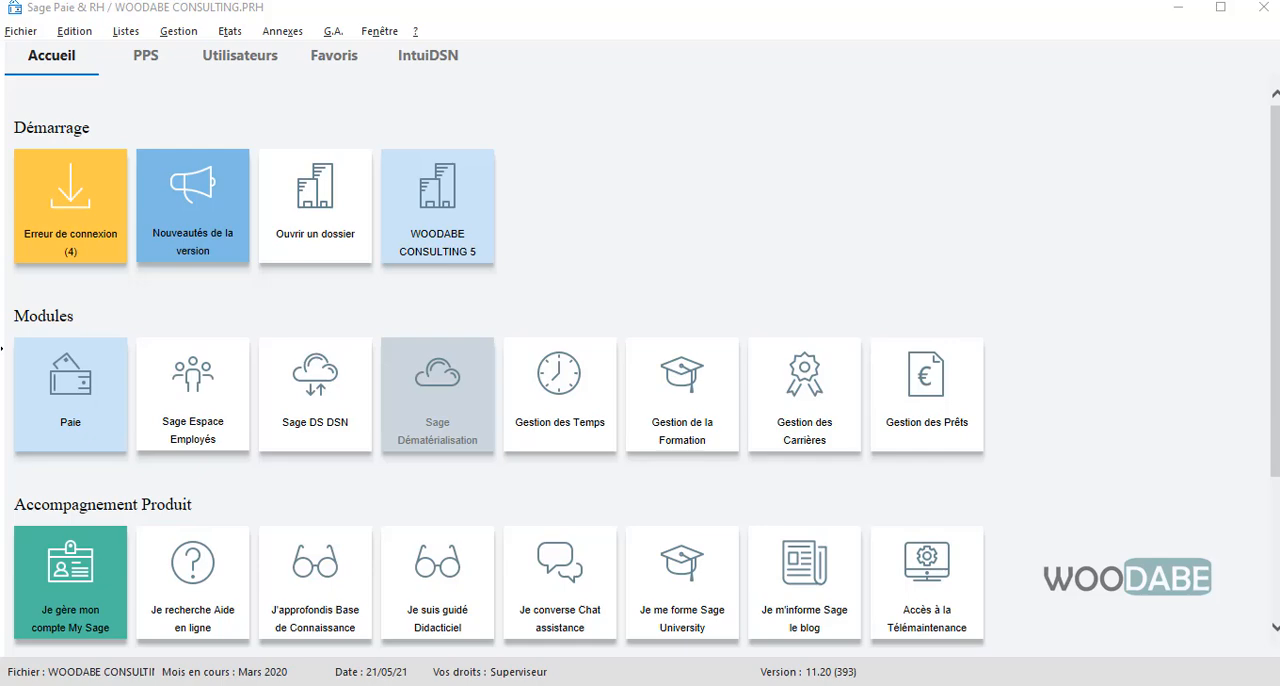
{"action": "left_click_drag", "start_coordinate": [0, 500], "coordinate": [513, 95]}
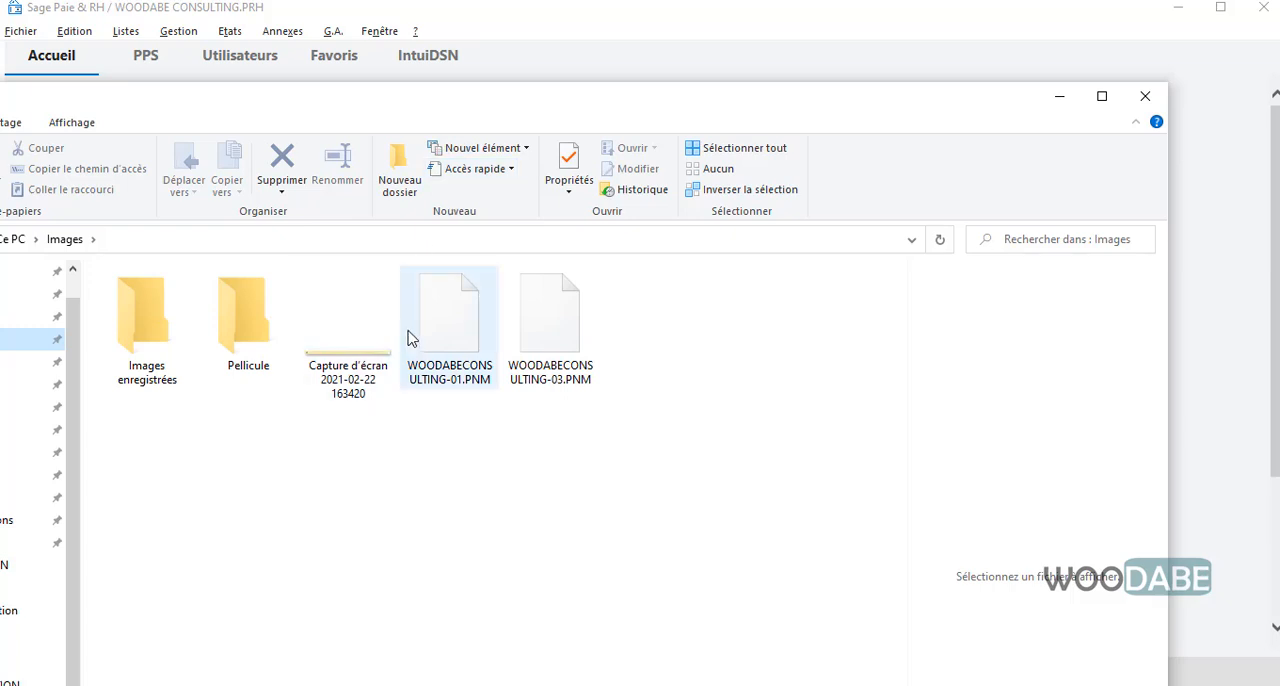
{"action": "left_click", "coordinate": [538, 318]}
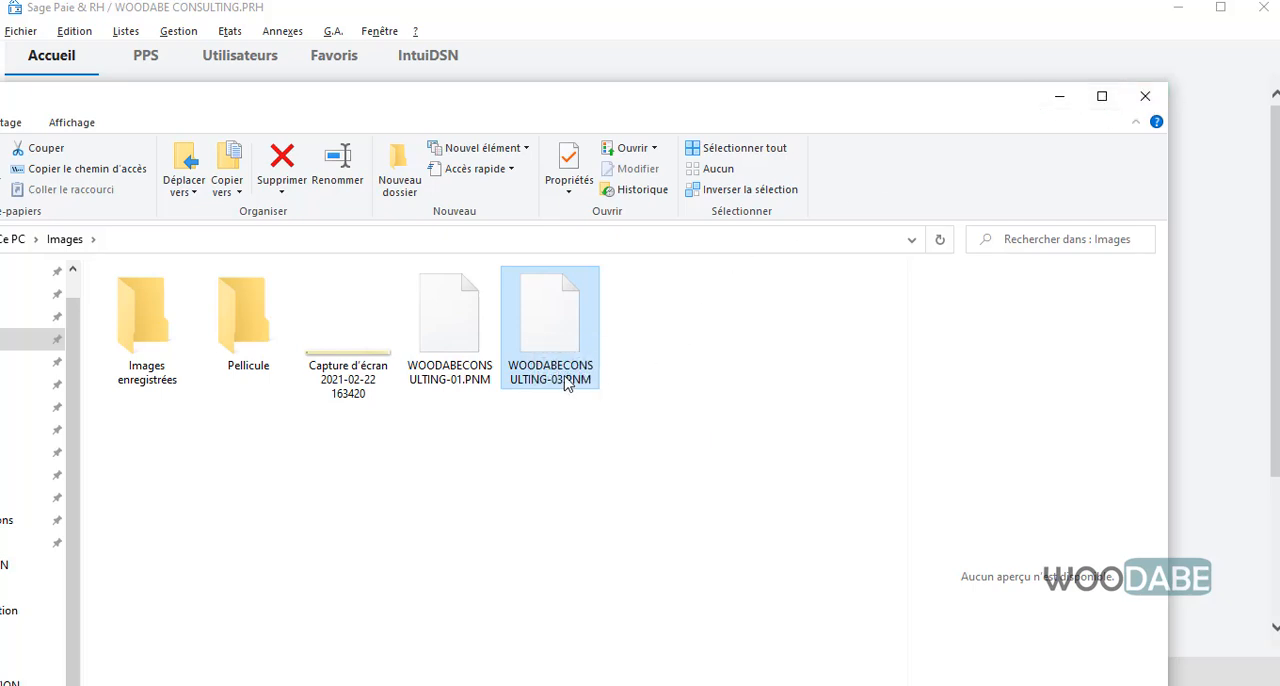
{"action": "left_click", "coordinate": [1060, 96]}
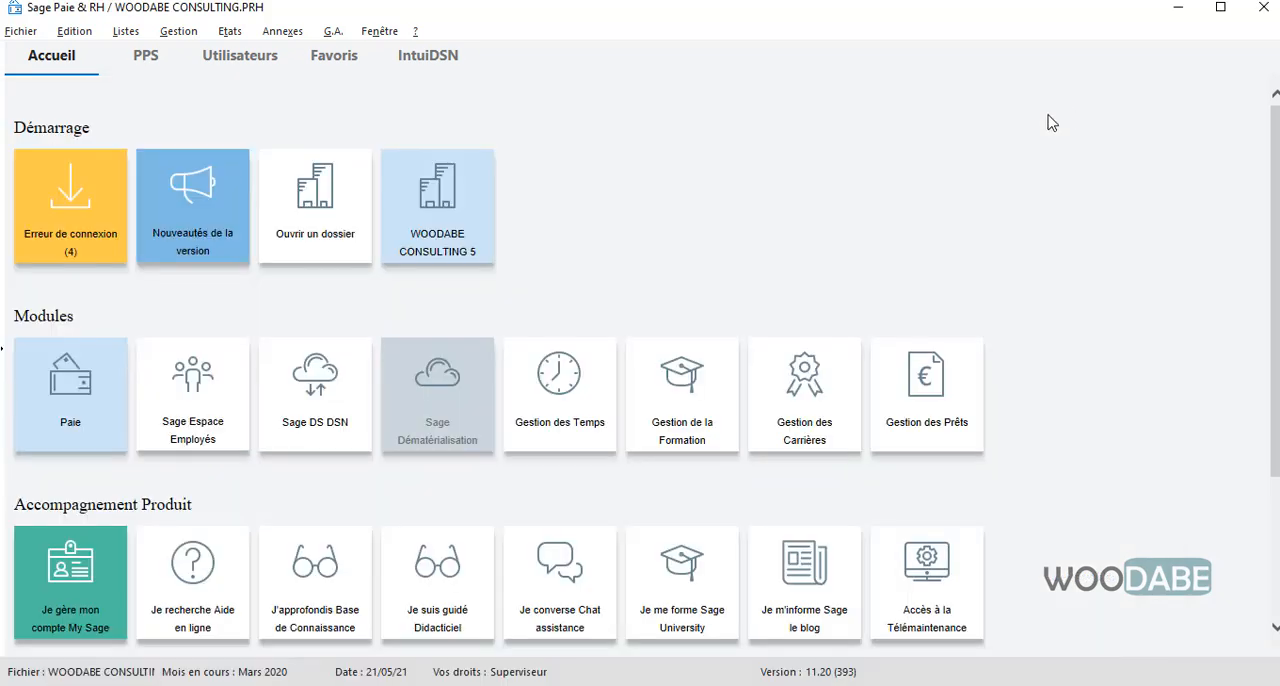
Open the payroll month following the closed March 2020, keeping the default opening options
{"action": "left_click", "coordinate": [276, 38]}
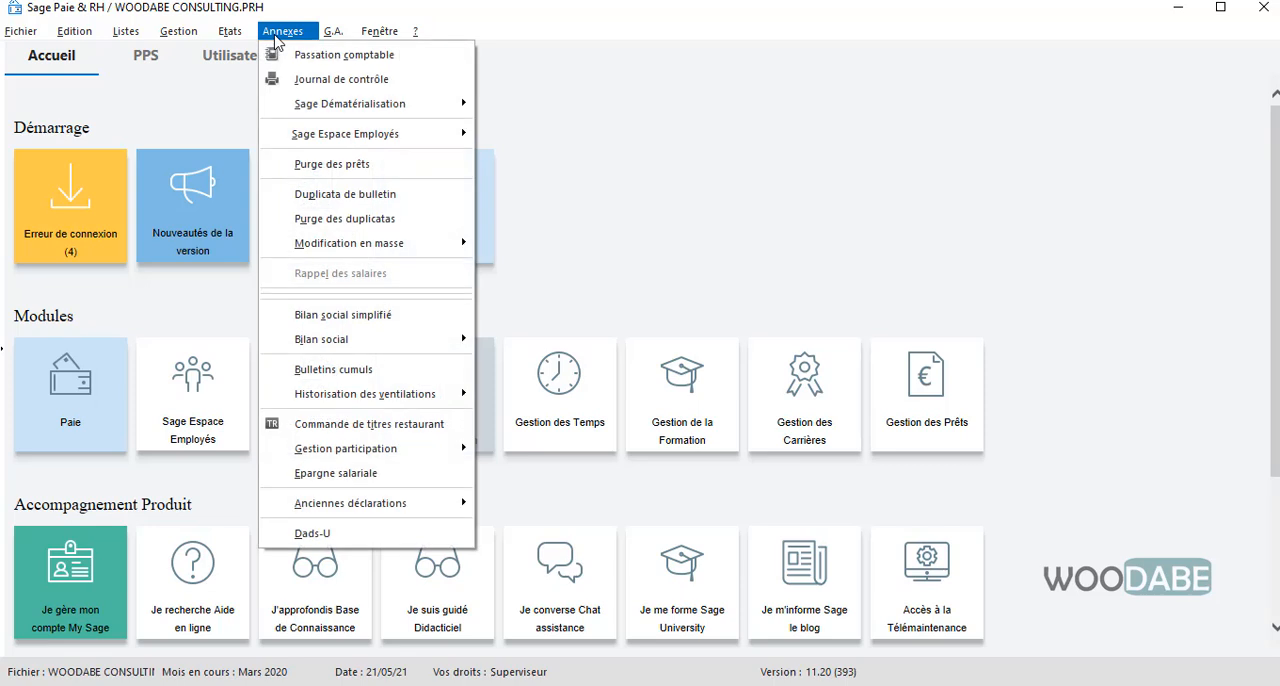
{"action": "mouse_move", "coordinate": [199, 42]}
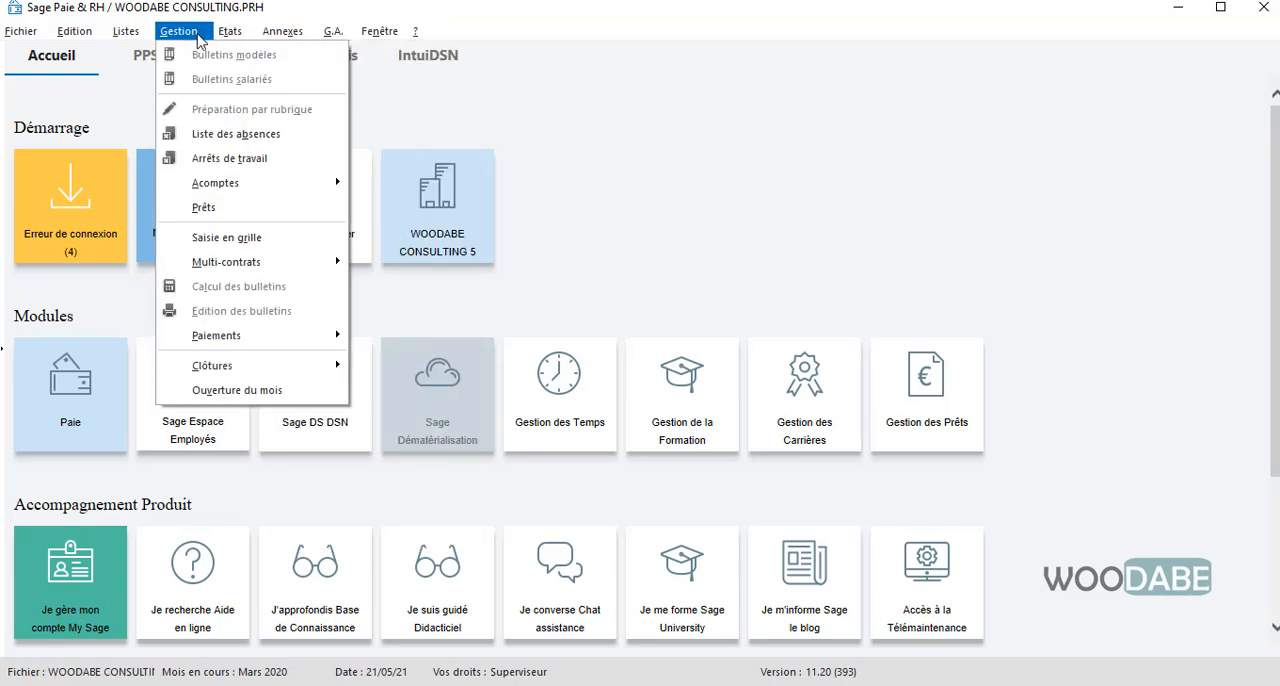
{"action": "left_click", "coordinate": [258, 391]}
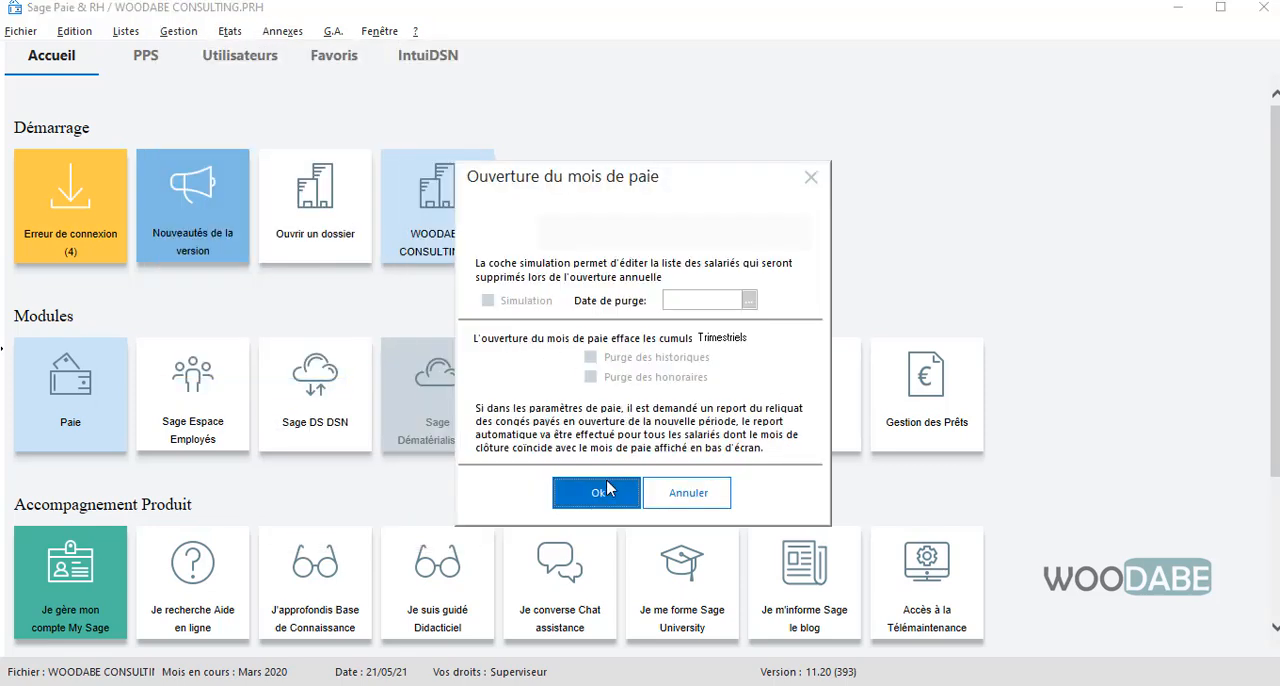
{"action": "left_click", "coordinate": [598, 494]}
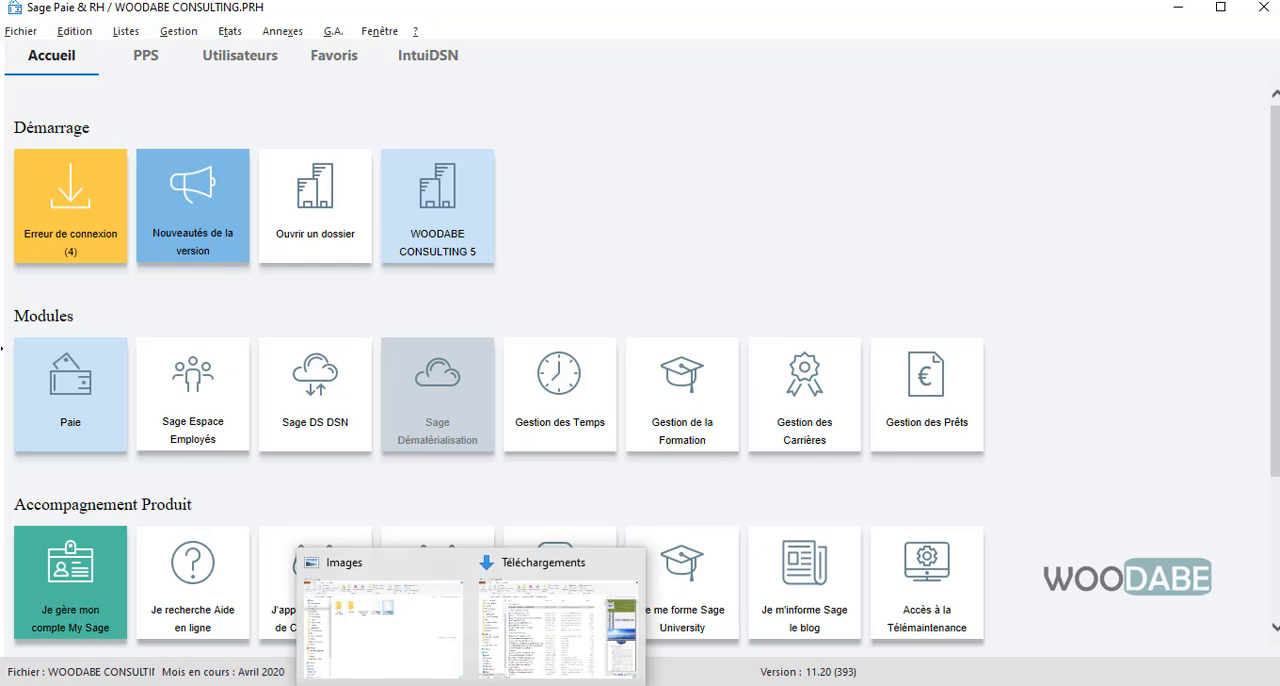
Switch back to the Images folder in File Explorer and try to open WOODABECONSULTING-03.PNM
{"action": "left_click", "coordinate": [443, 672]}
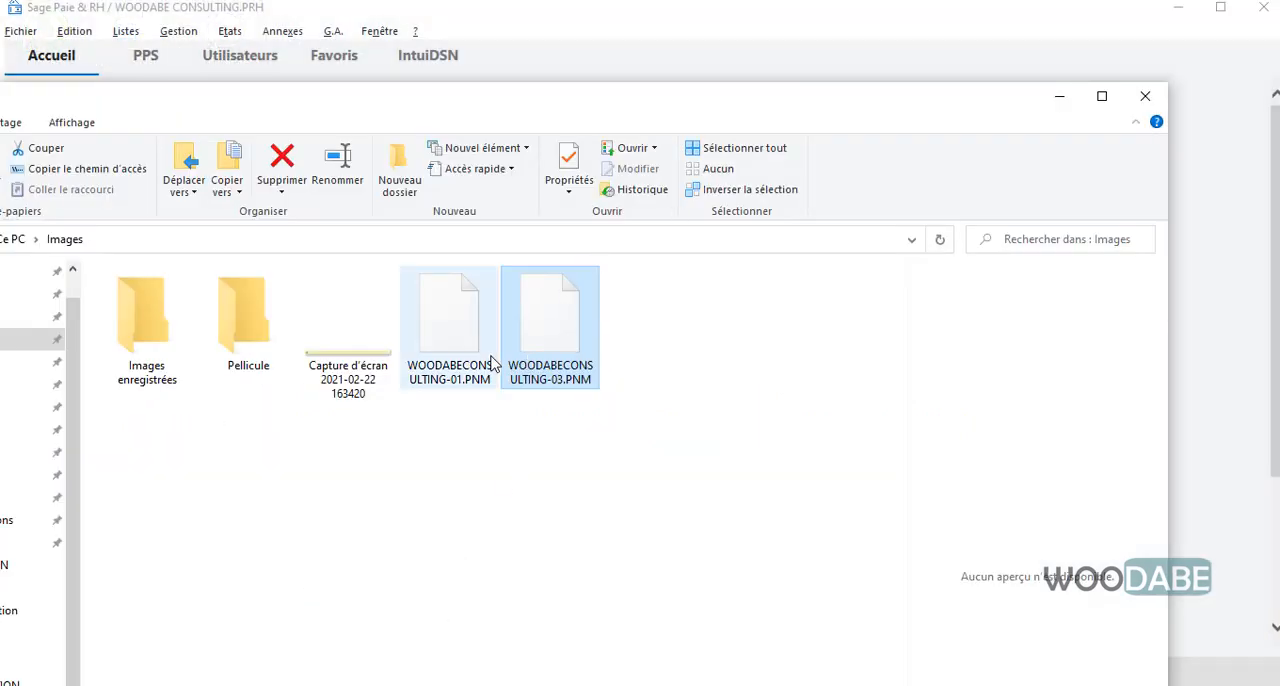
{"action": "left_click_drag", "start_coordinate": [574, 114], "coordinate": [571, 107]}
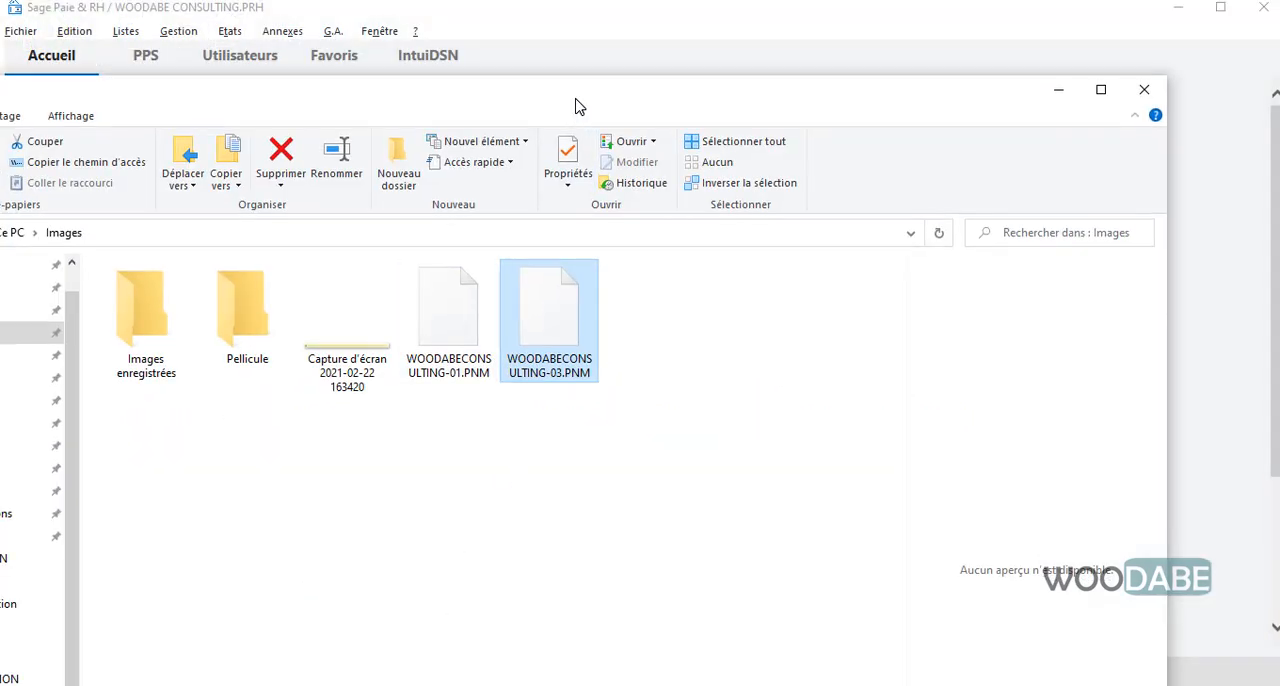
{"action": "double_click", "coordinate": [567, 319]}
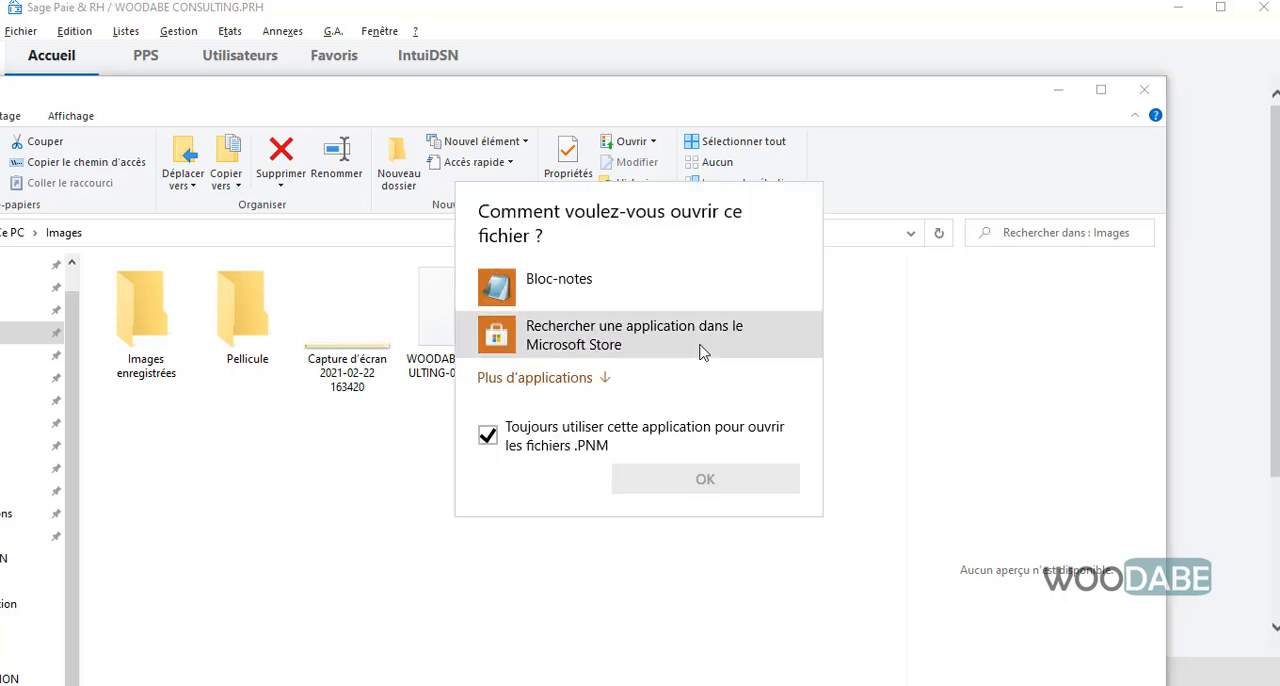
{"action": "left_click", "coordinate": [842, 331]}
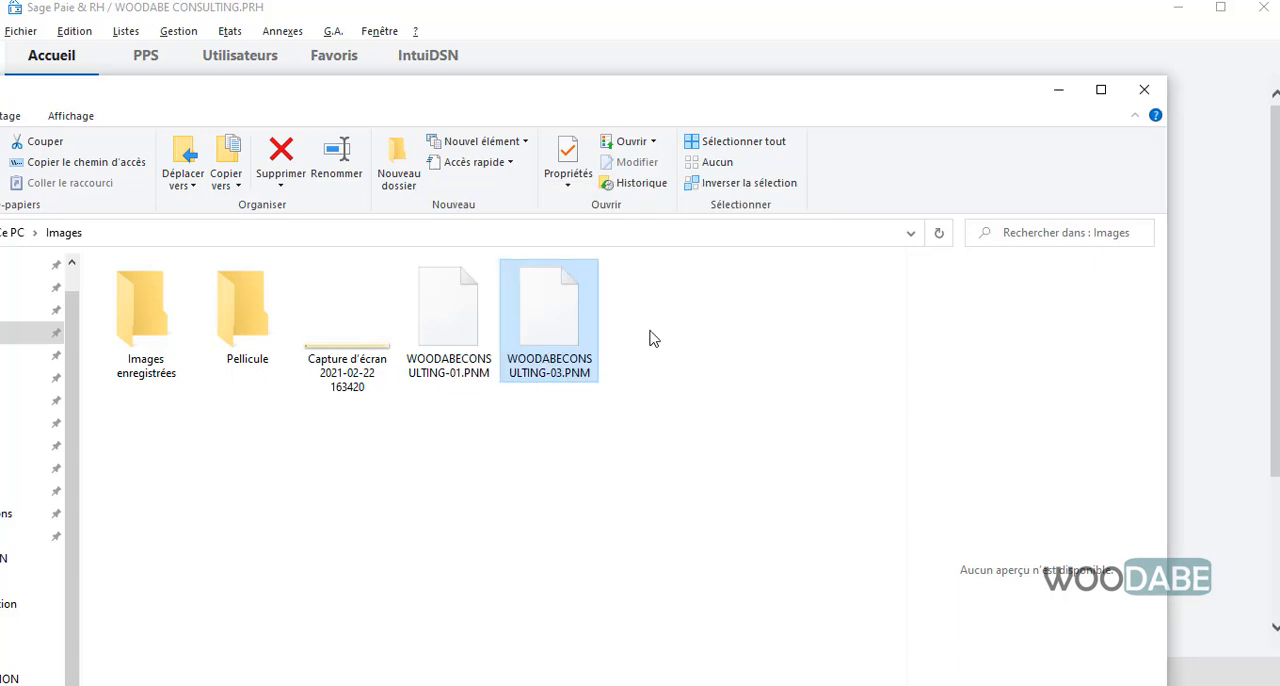
Change the extension of WOODABECONSULTING-03.PNM to TXT and accept the extension change
{"action": "left_click", "coordinate": [575, 379]}
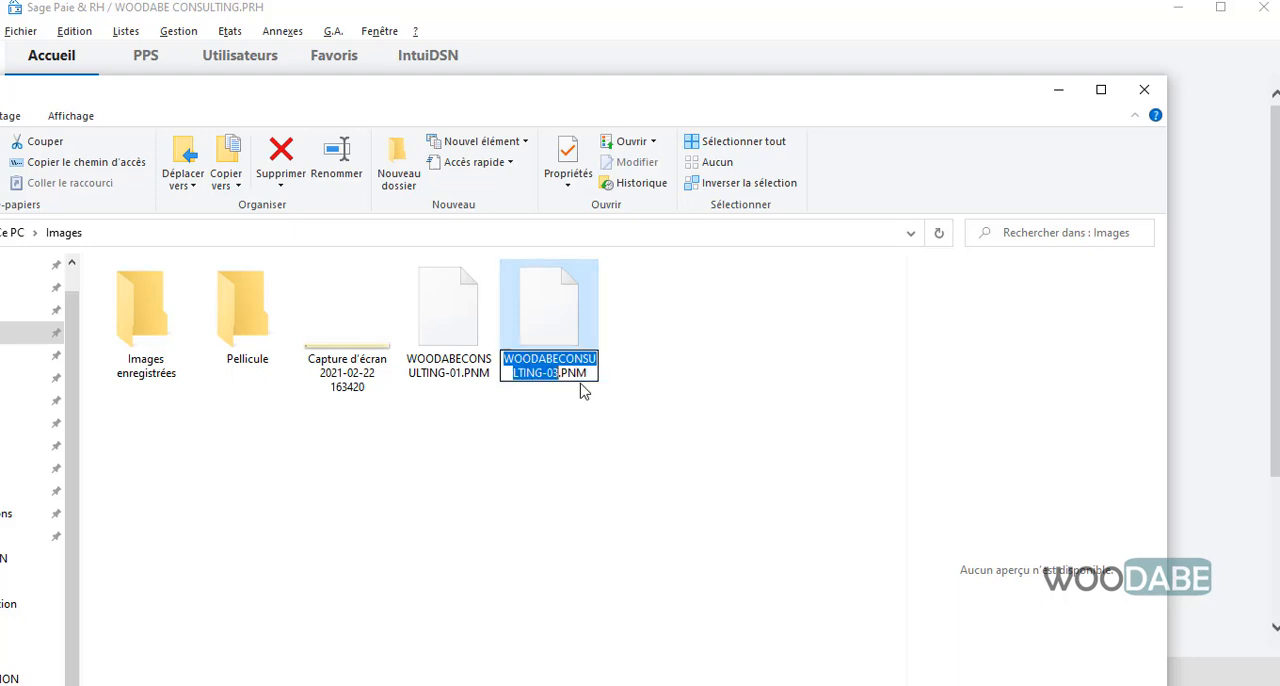
{"action": "left_click", "coordinate": [591, 373]}
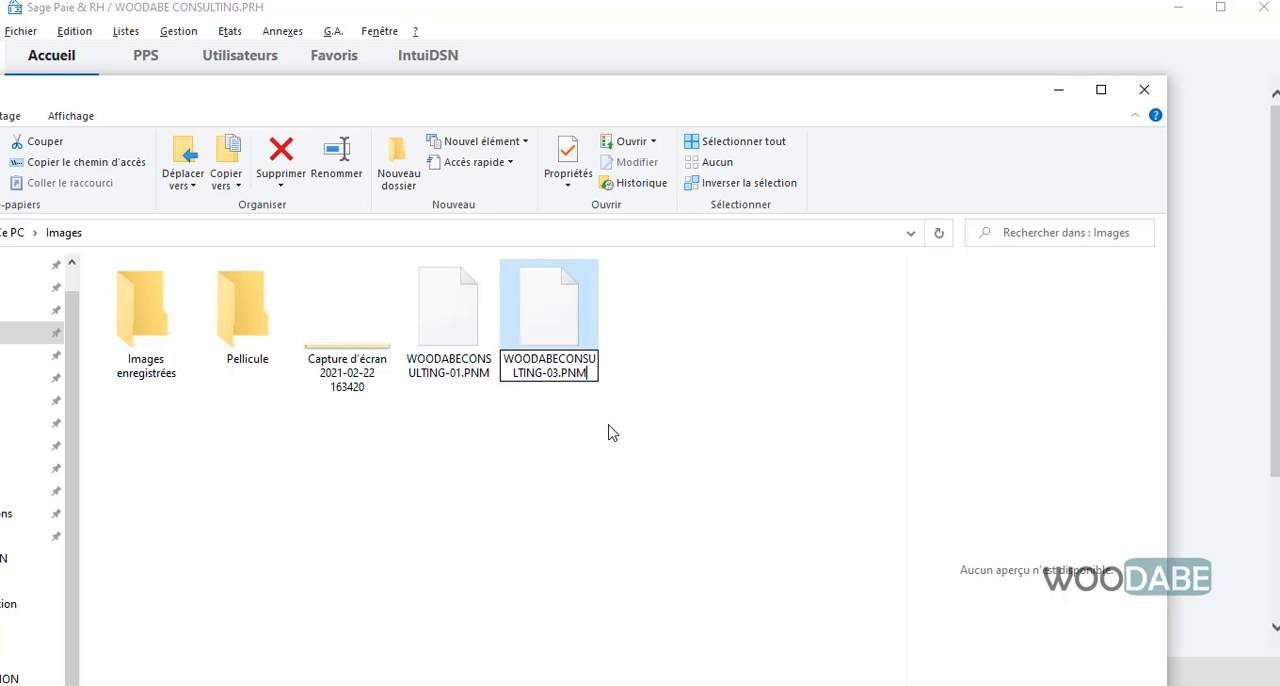
{"action": "key", "text": "BackSpace"}
{"action": "key", "text": "BackSpace"}
{"action": "key", "text": "BackSpace"}
{"action": "type", "text": "TXT"}
{"action": "left_click", "coordinate": [609, 431]}
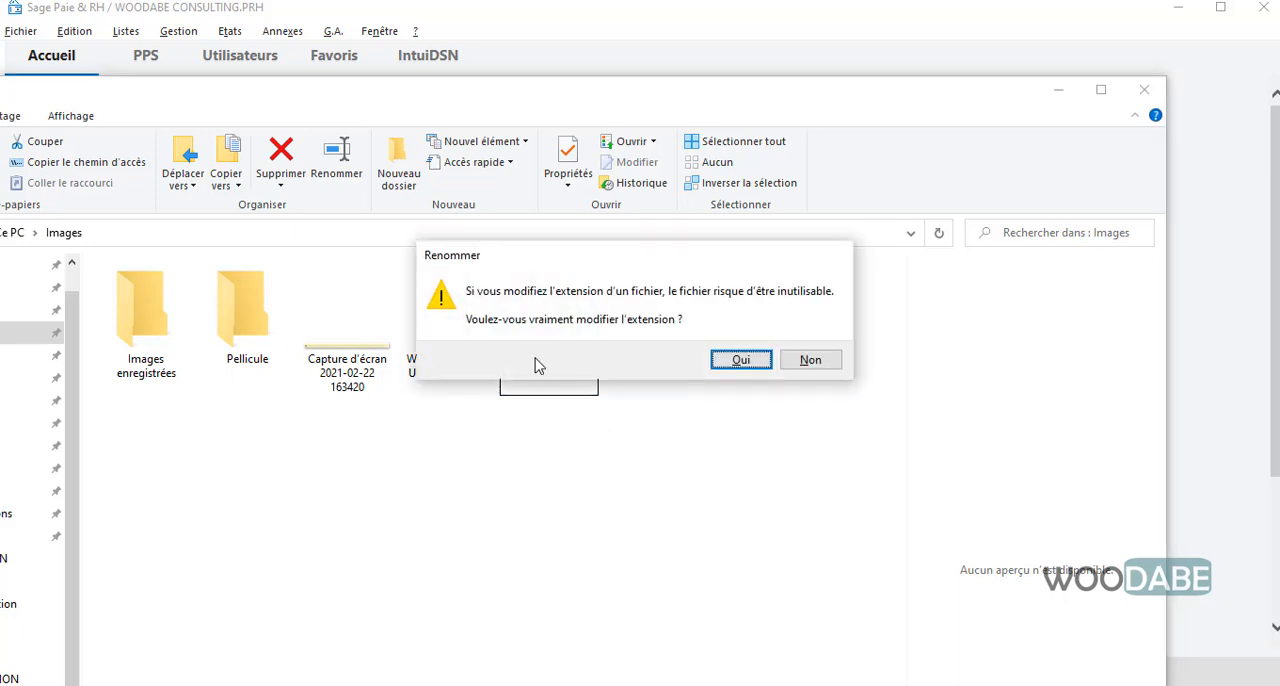
{"action": "left_click", "coordinate": [740, 362]}
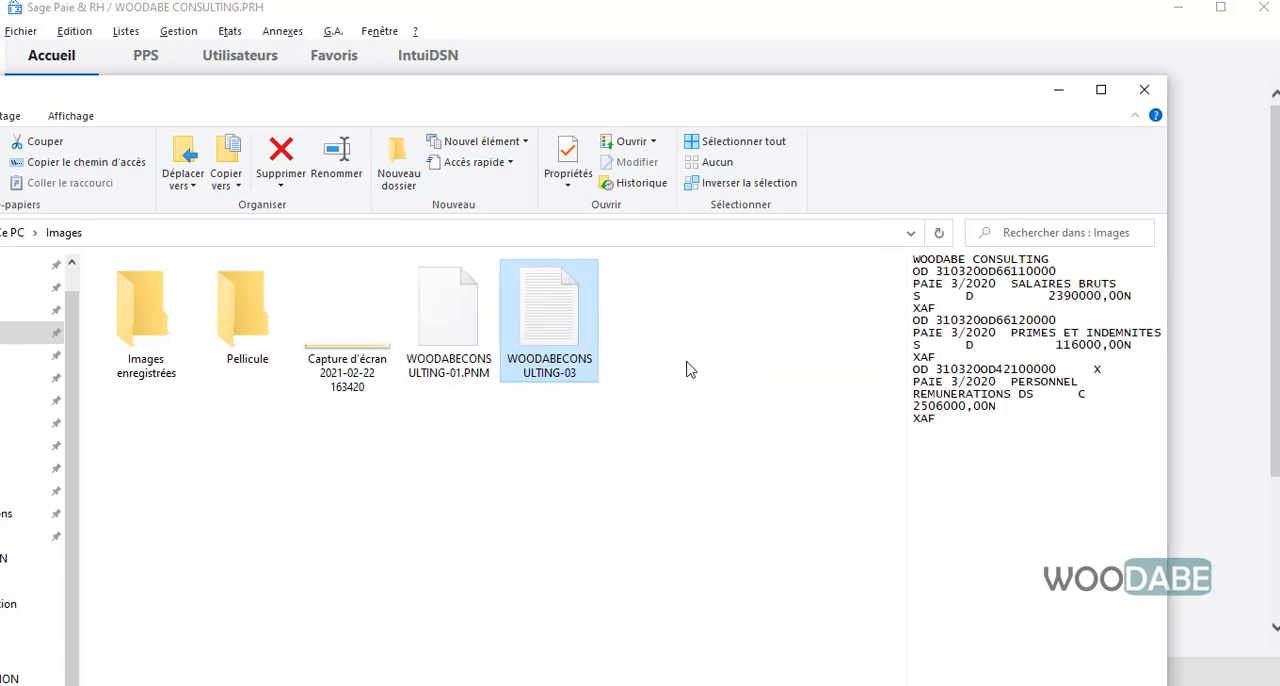
Open the renamed WOODABECONSULTING-03 text file, examine its journal, date and account data, and return to the payroll program
{"action": "double_click", "coordinate": [569, 332]}
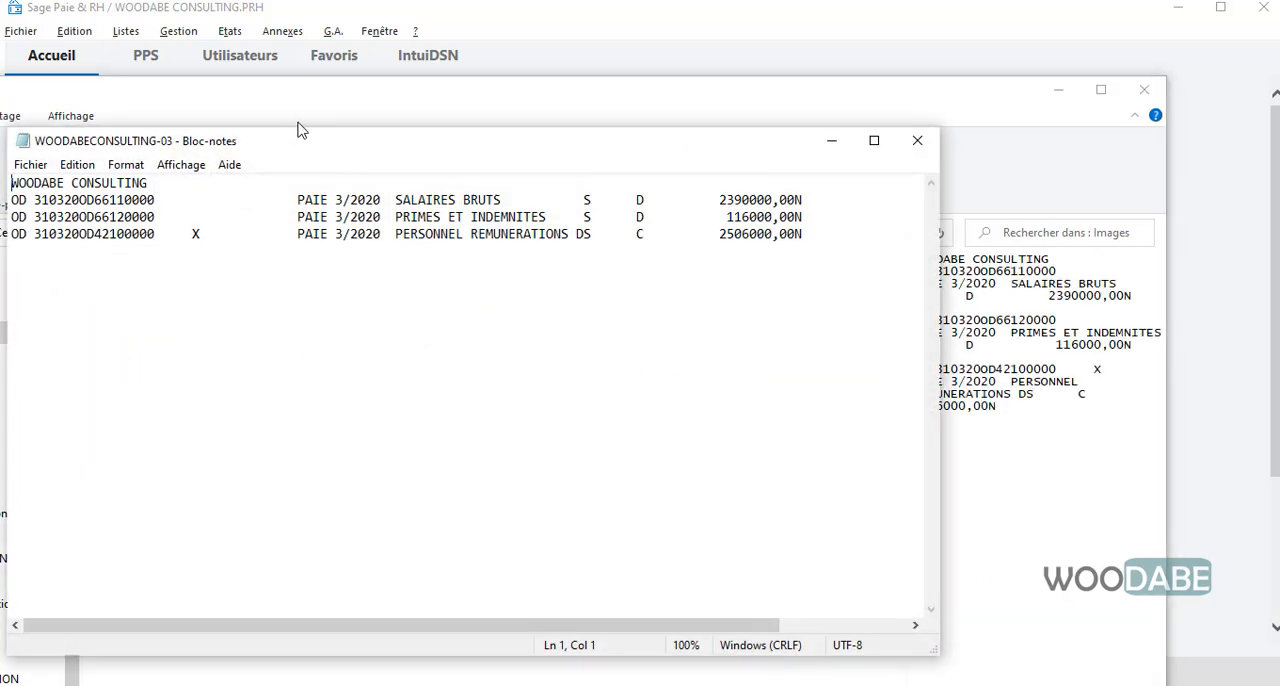
{"action": "left_click_drag", "start_coordinate": [300, 141], "coordinate": [480, 151]}
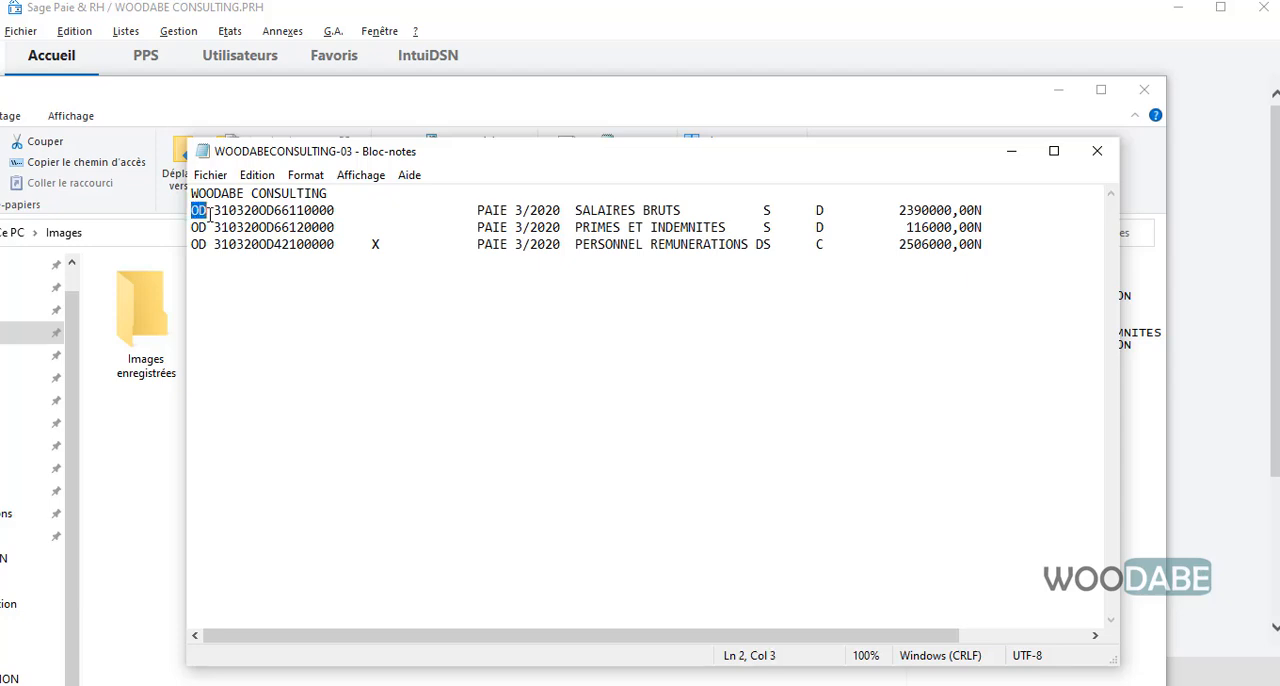
{"action": "left_click_drag", "start_coordinate": [196, 210], "coordinate": [999, 244]}
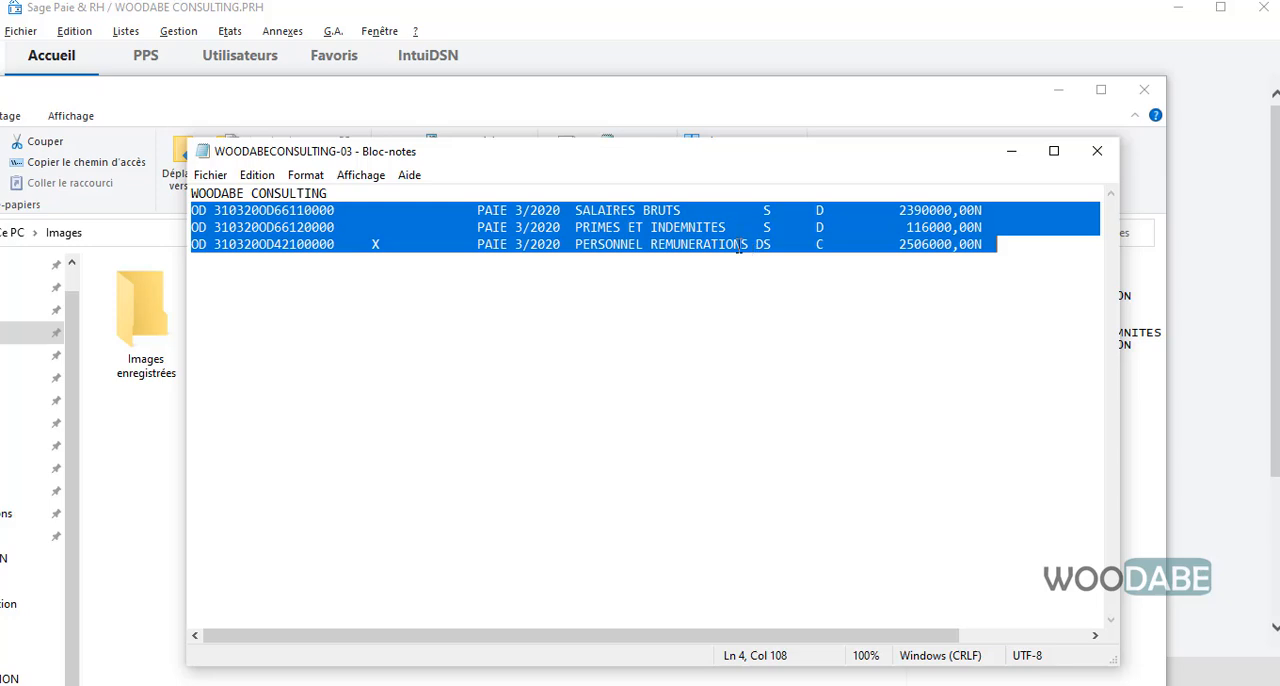
{"action": "left_click_drag", "start_coordinate": [274, 210], "coordinate": [333, 211]}
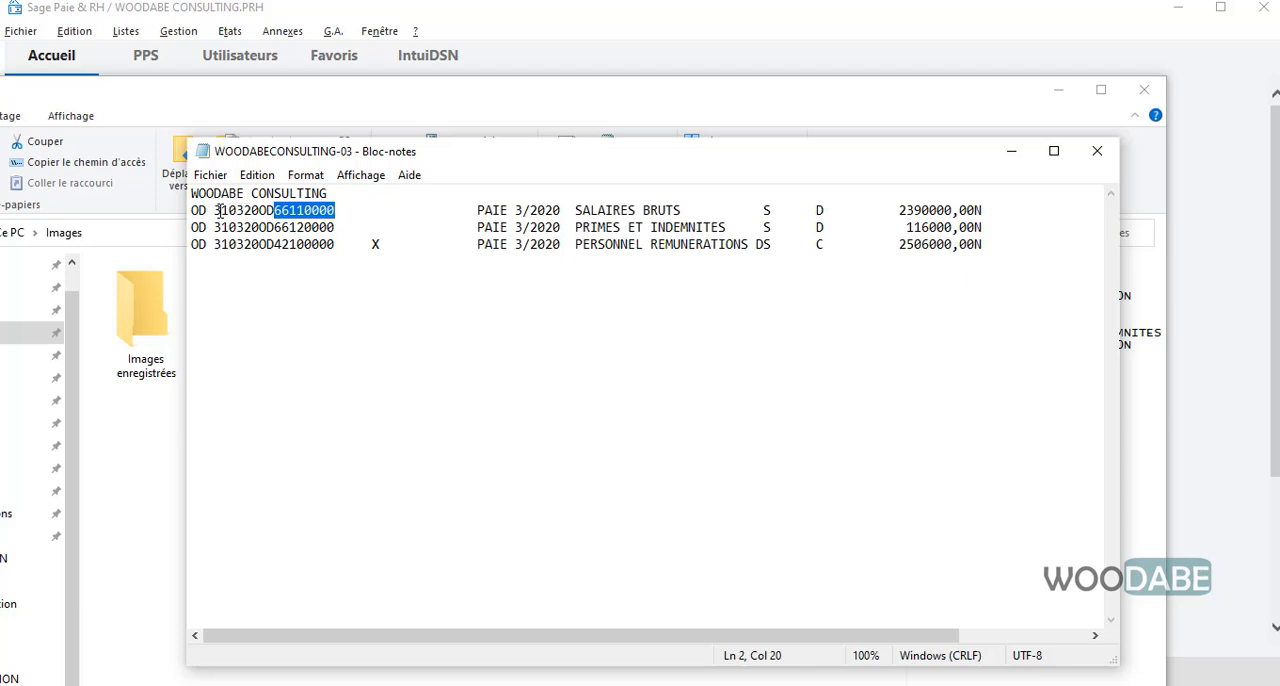
{"action": "left_click_drag", "start_coordinate": [214, 211], "coordinate": [336, 212]}
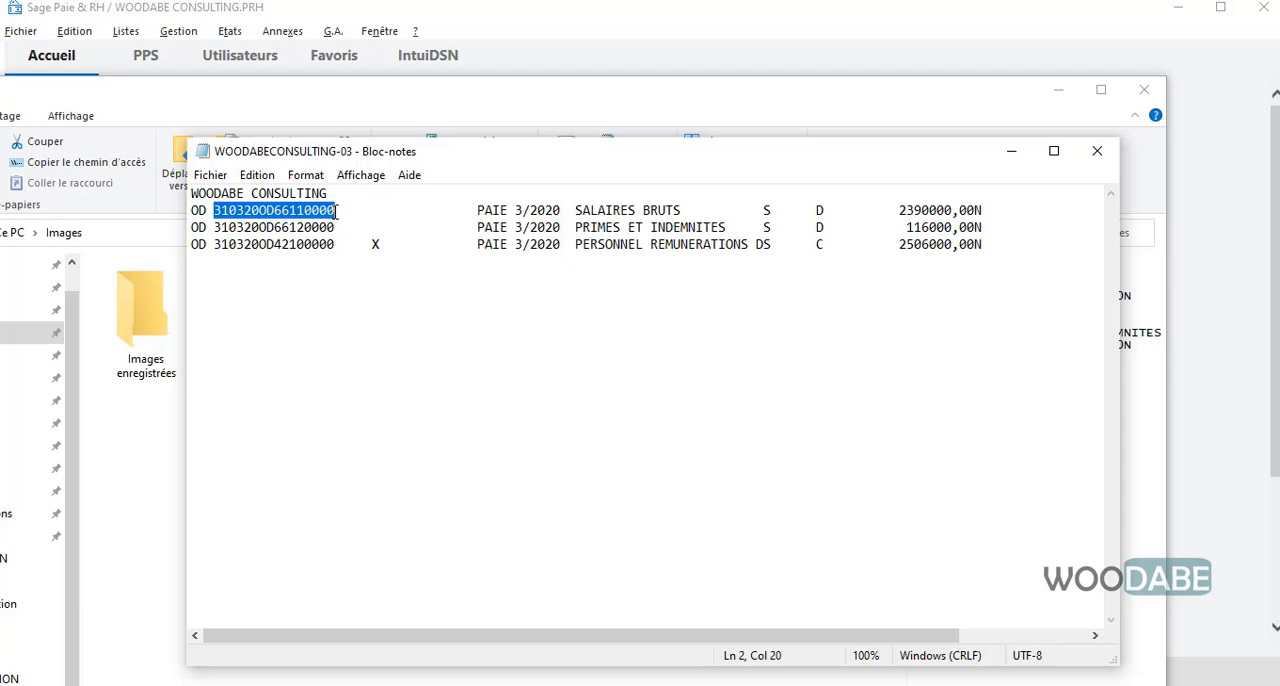
{"action": "left_click", "coordinate": [543, 274]}
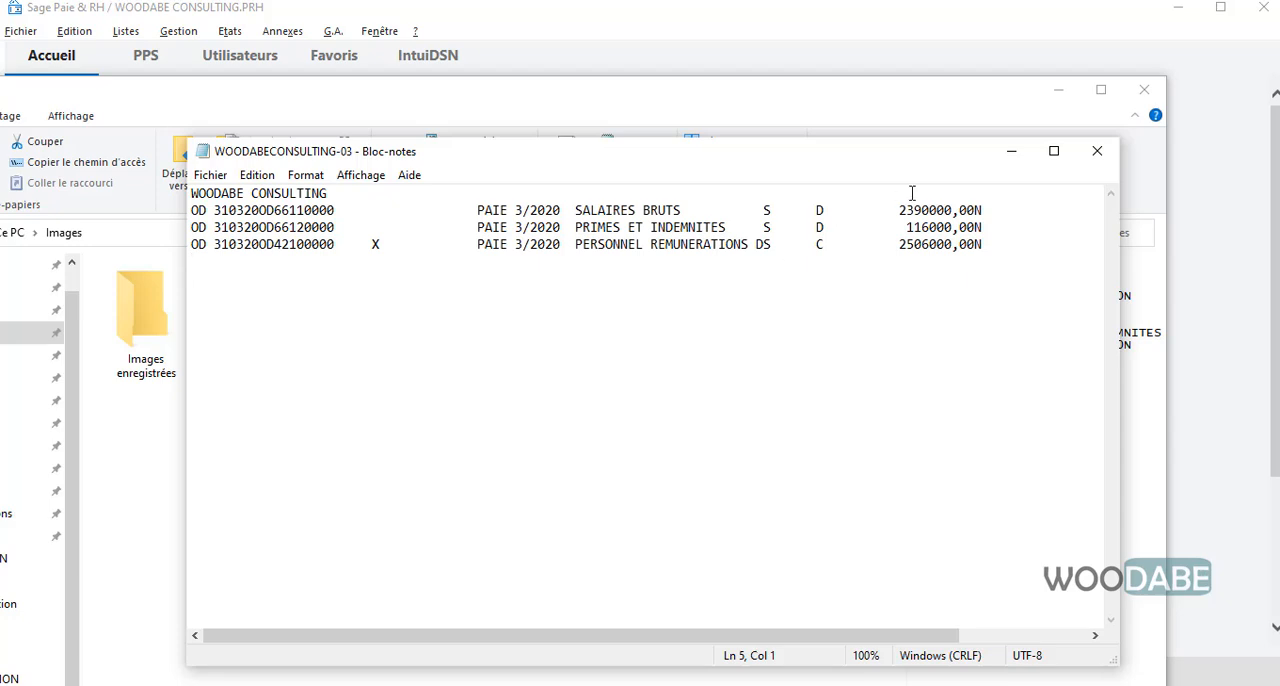
{"action": "left_click", "coordinate": [1096, 152]}
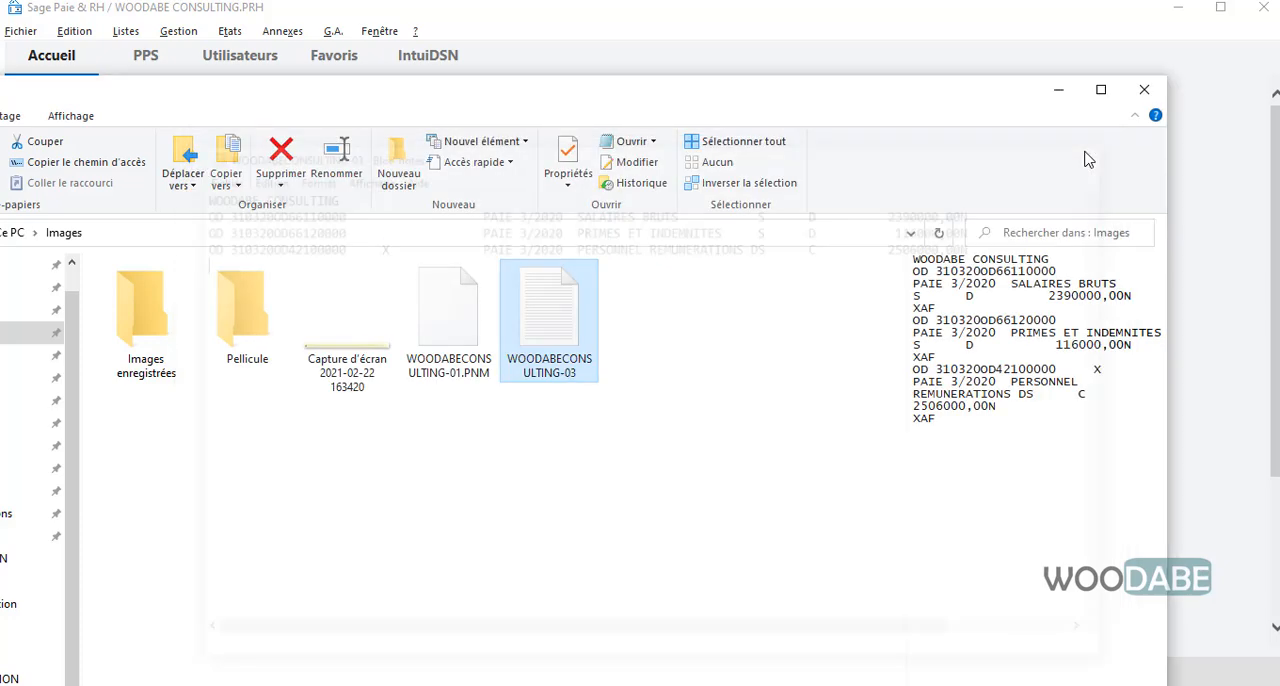
{"action": "left_click", "coordinate": [1072, 100]}
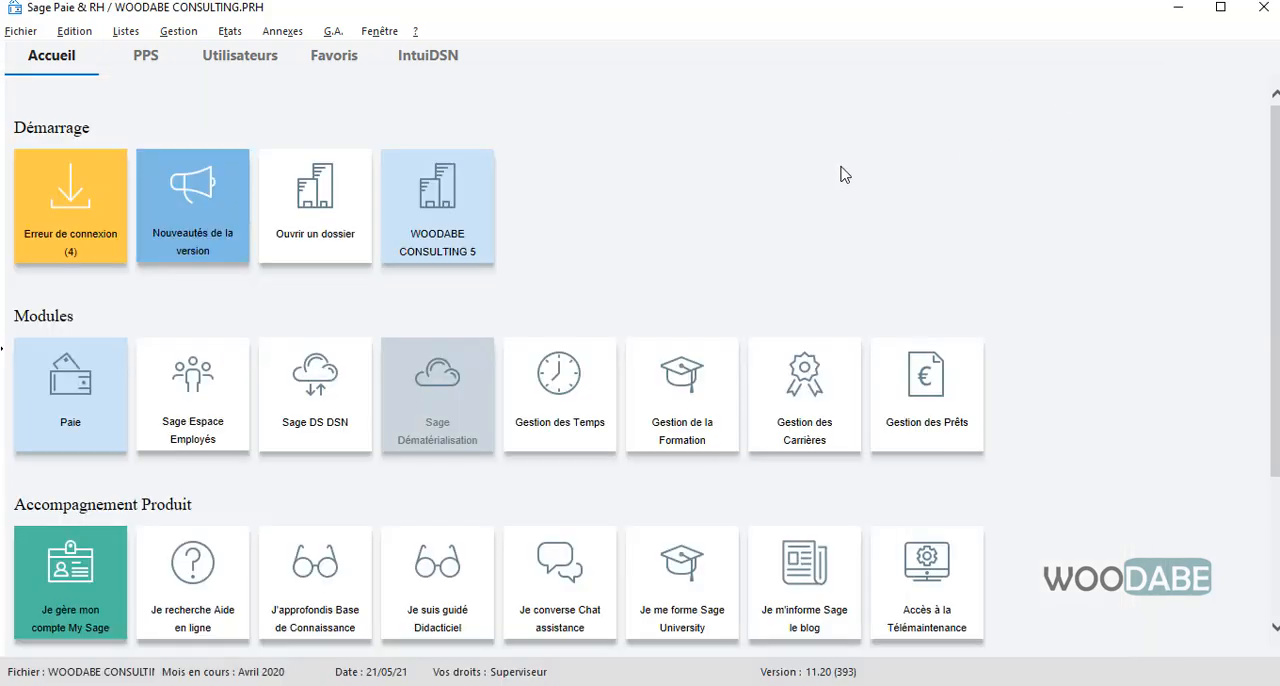